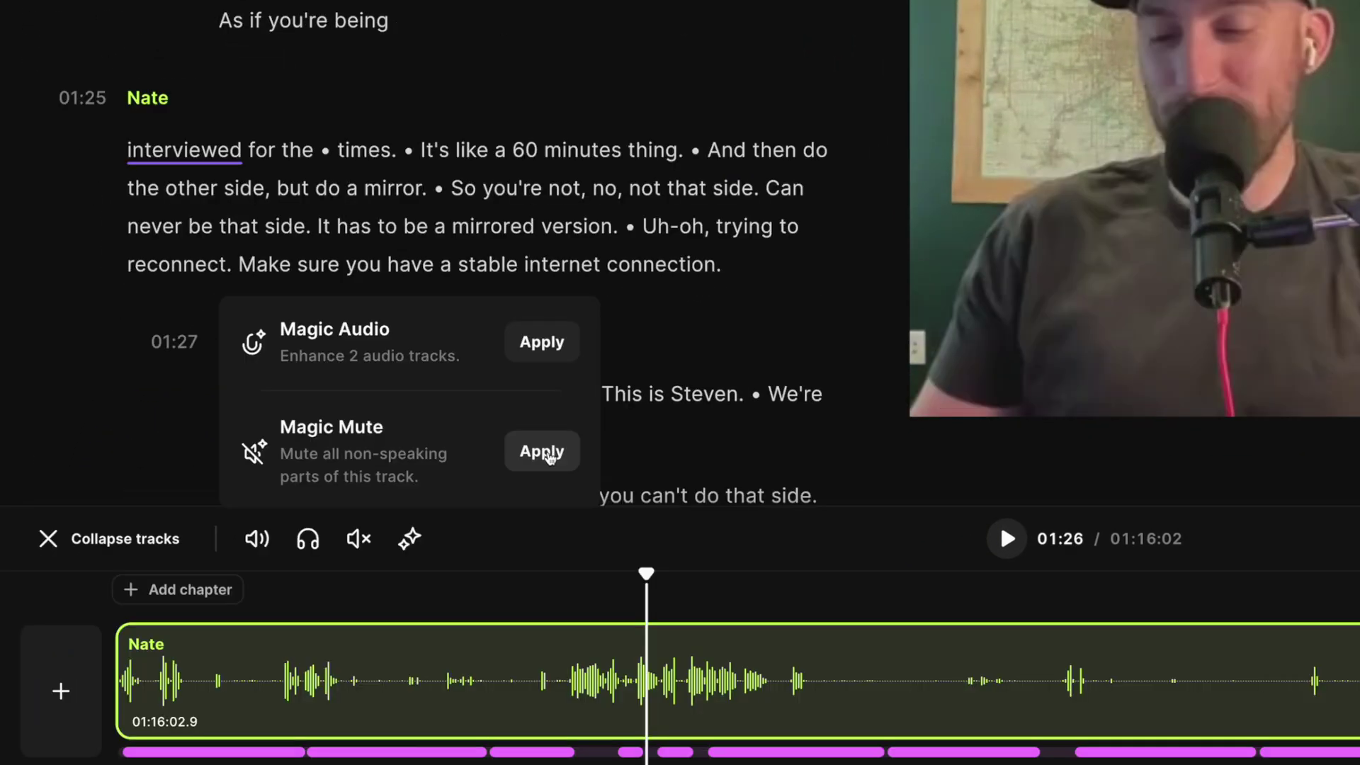
- Open the MOTS 229 recording from the MOTS studio and create a new edit of it
click(550, 458)
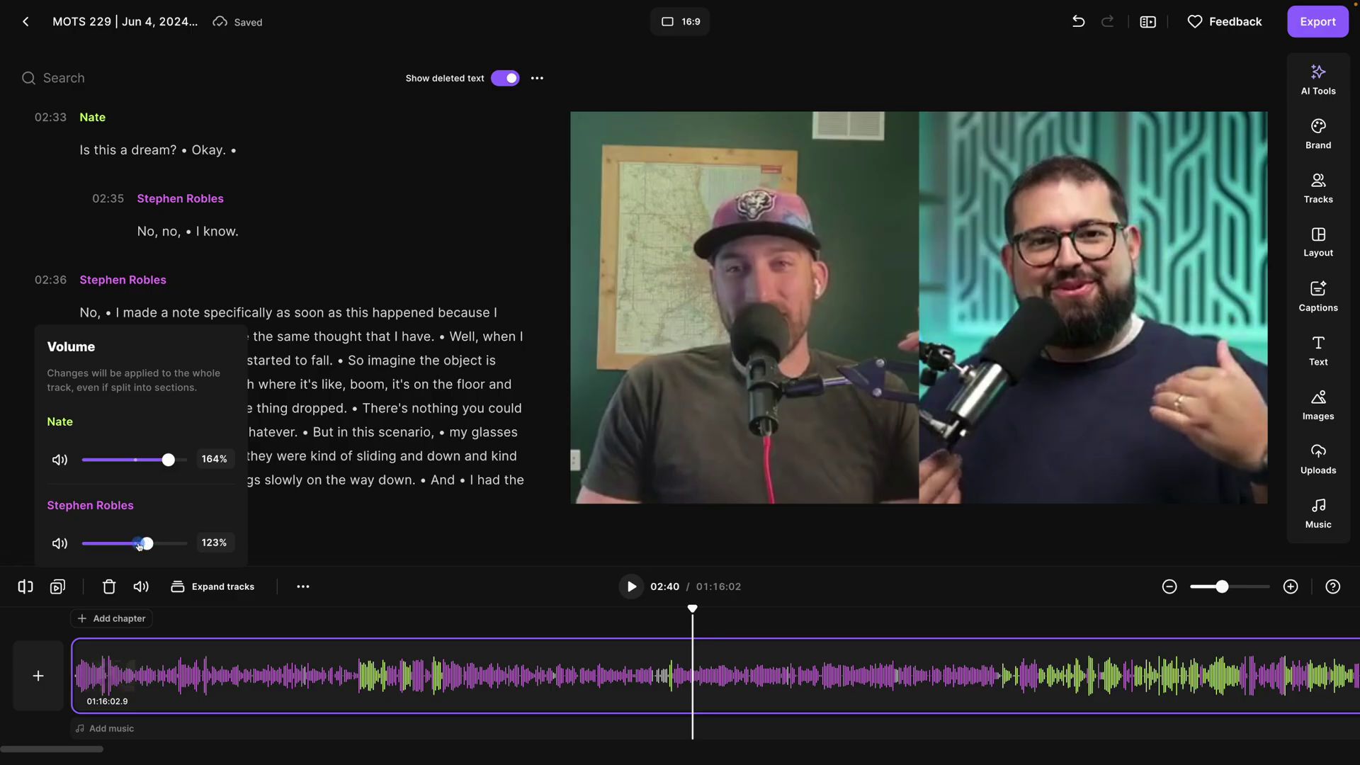
drag(168, 459, 135, 462)
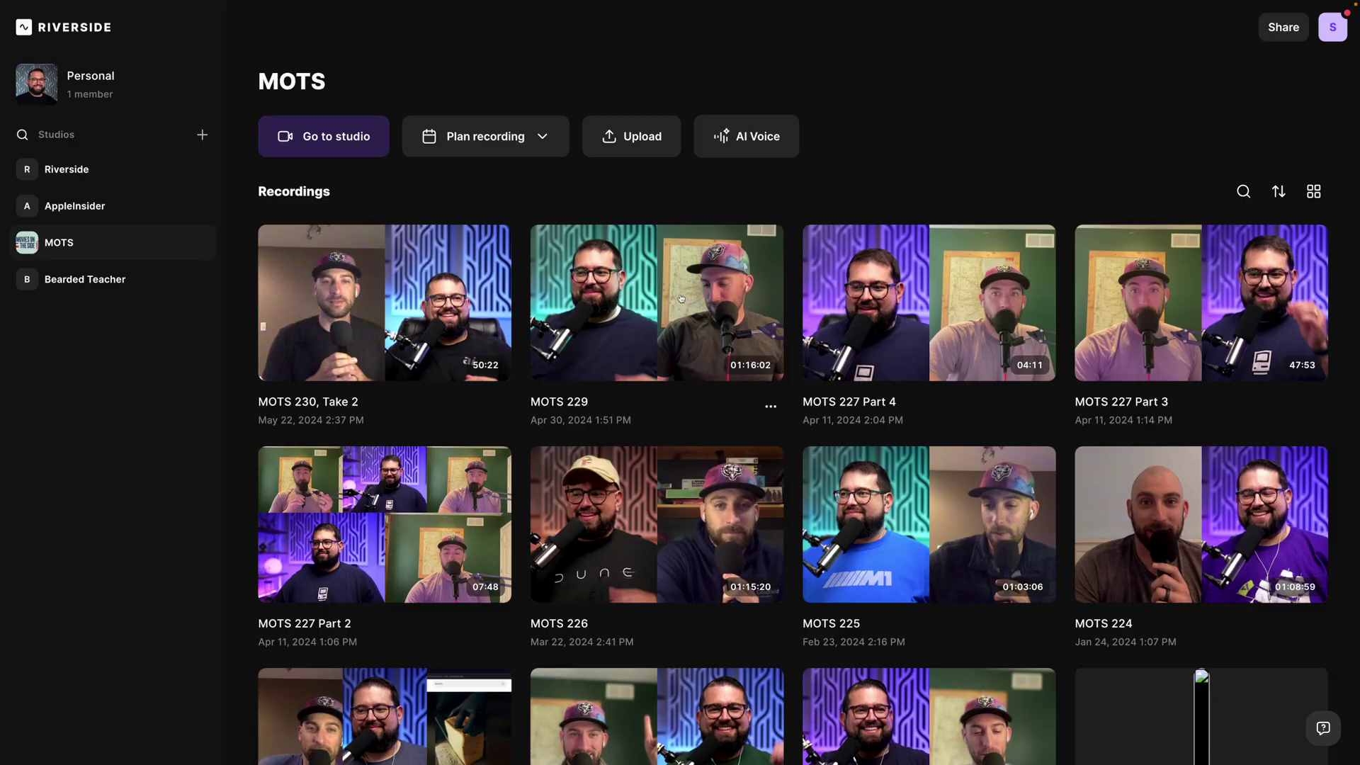
click(681, 297)
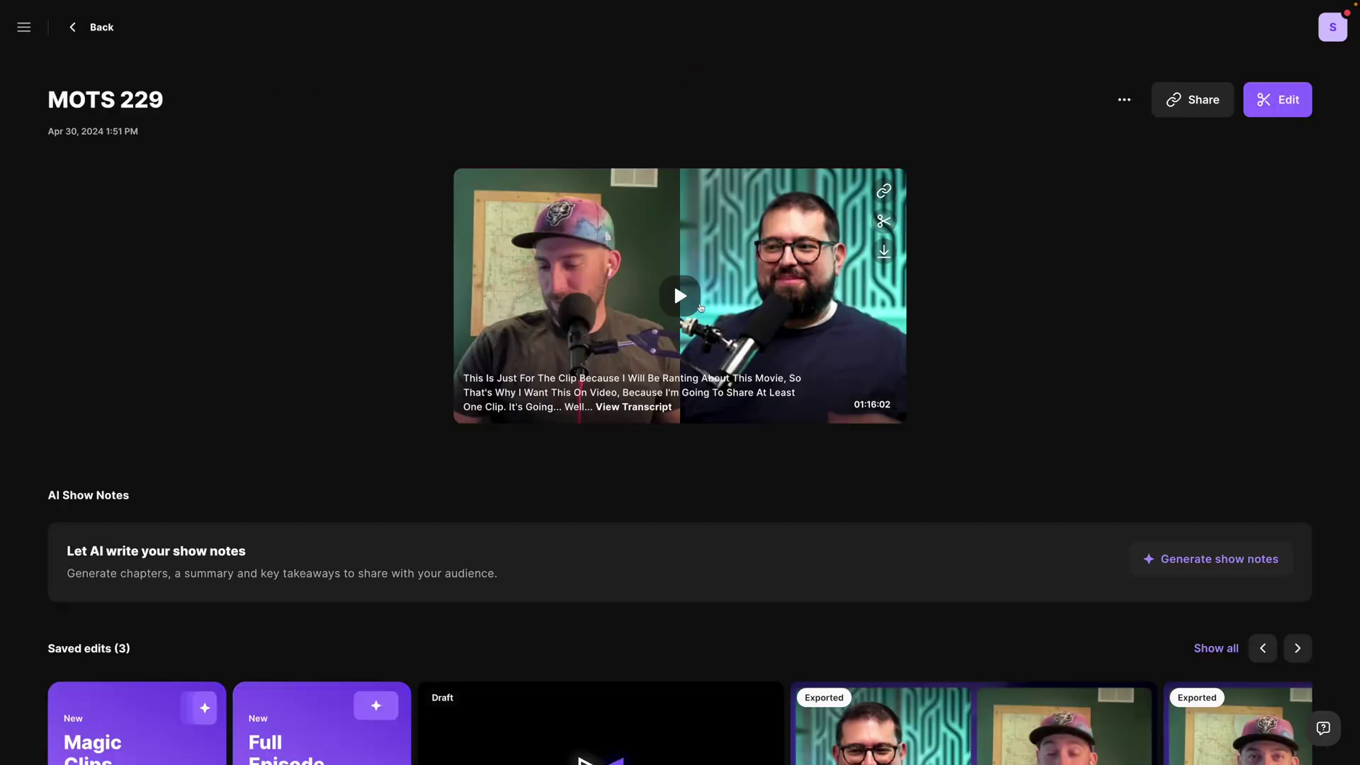
click(1275, 100)
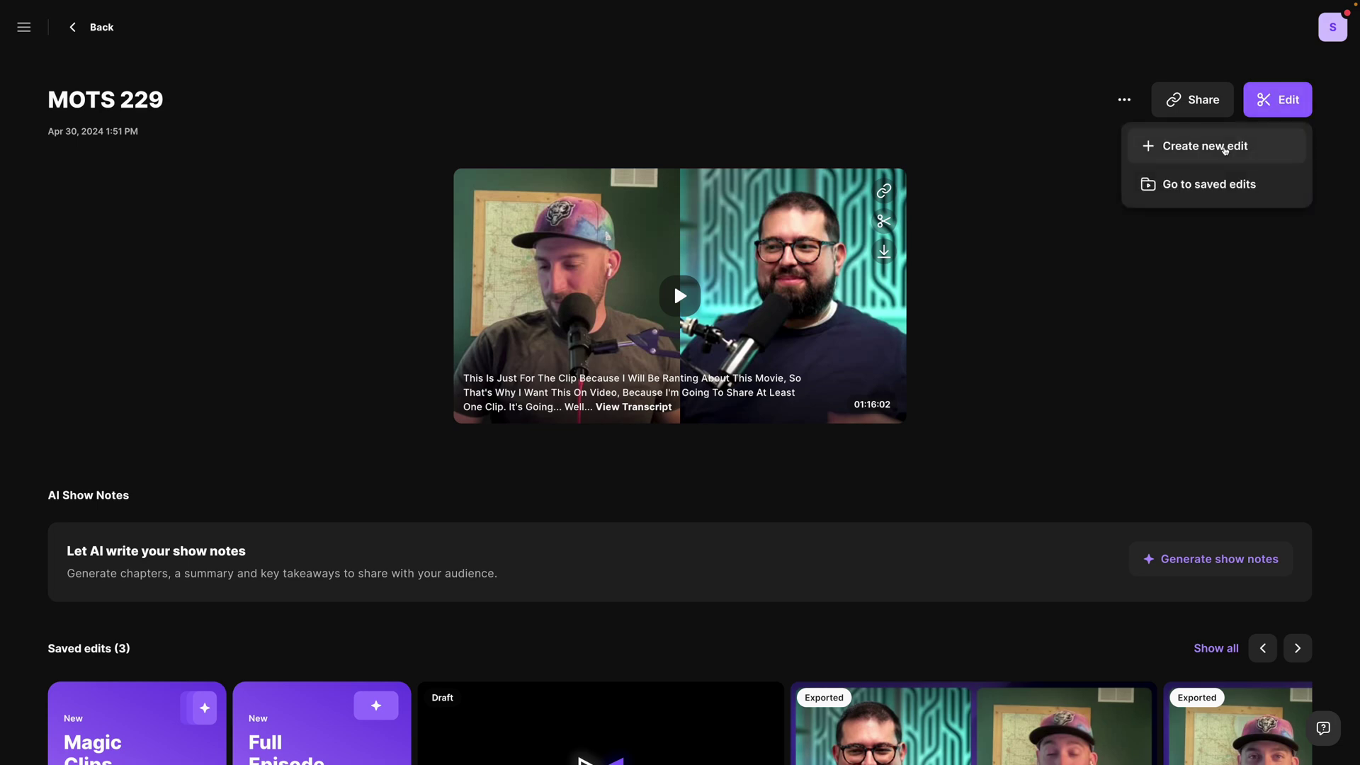
click(1225, 147)
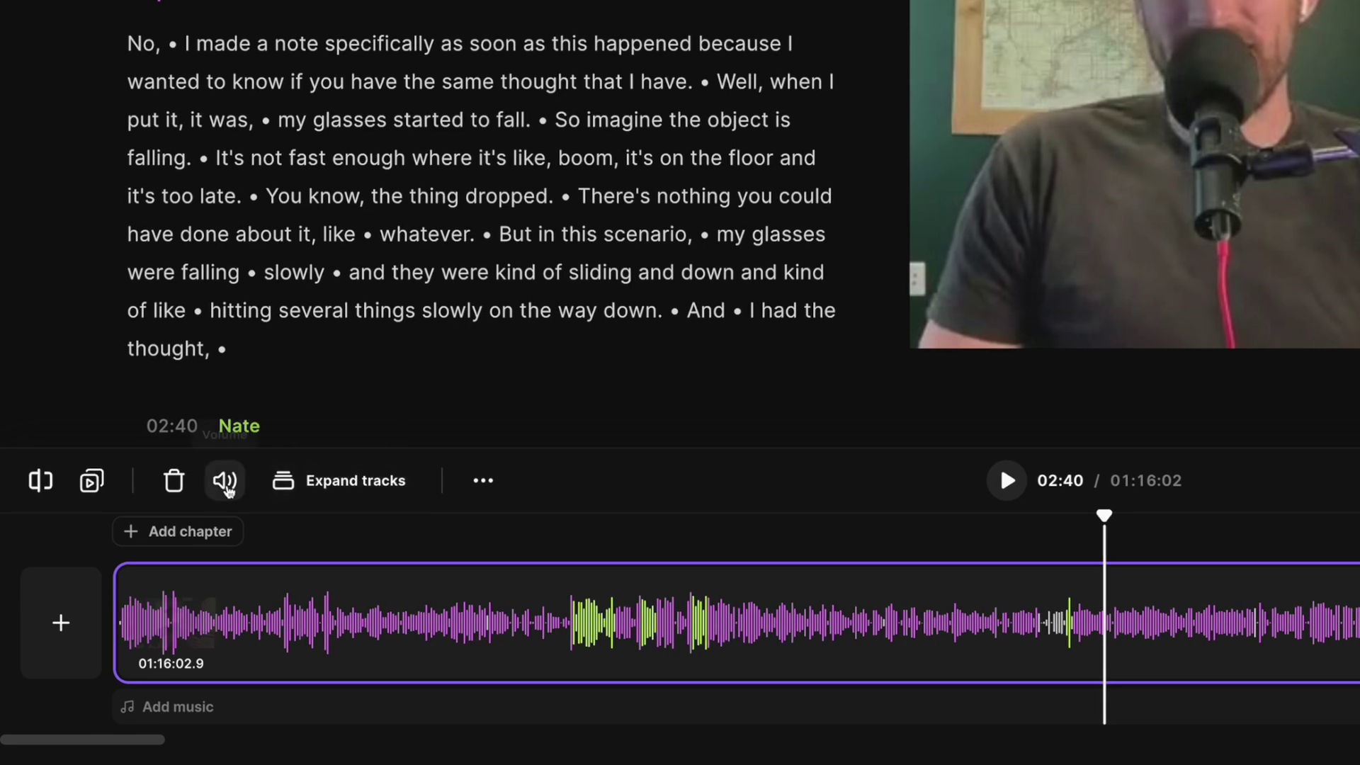
- Try the speaker volume sliders, then return both green and purple speakers to 100%
click(225, 481)
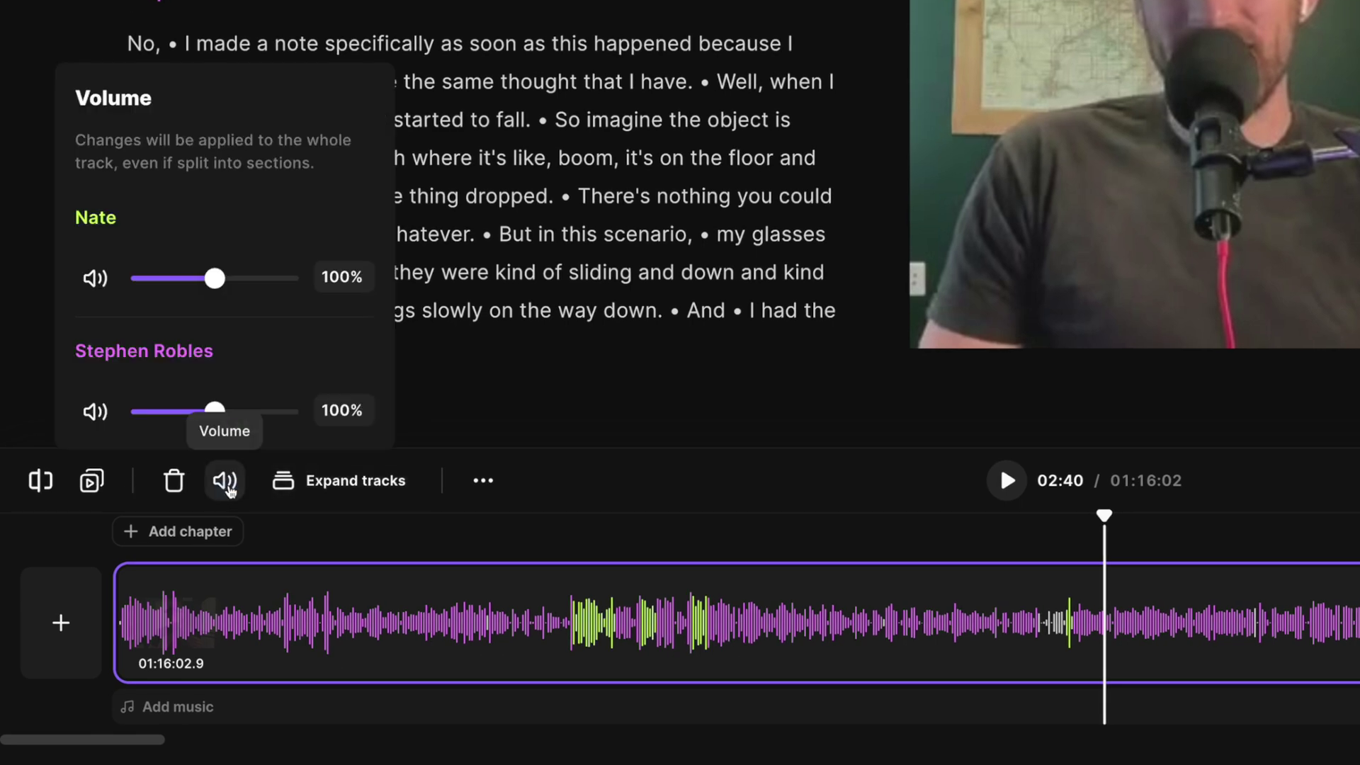
drag(211, 281, 259, 281)
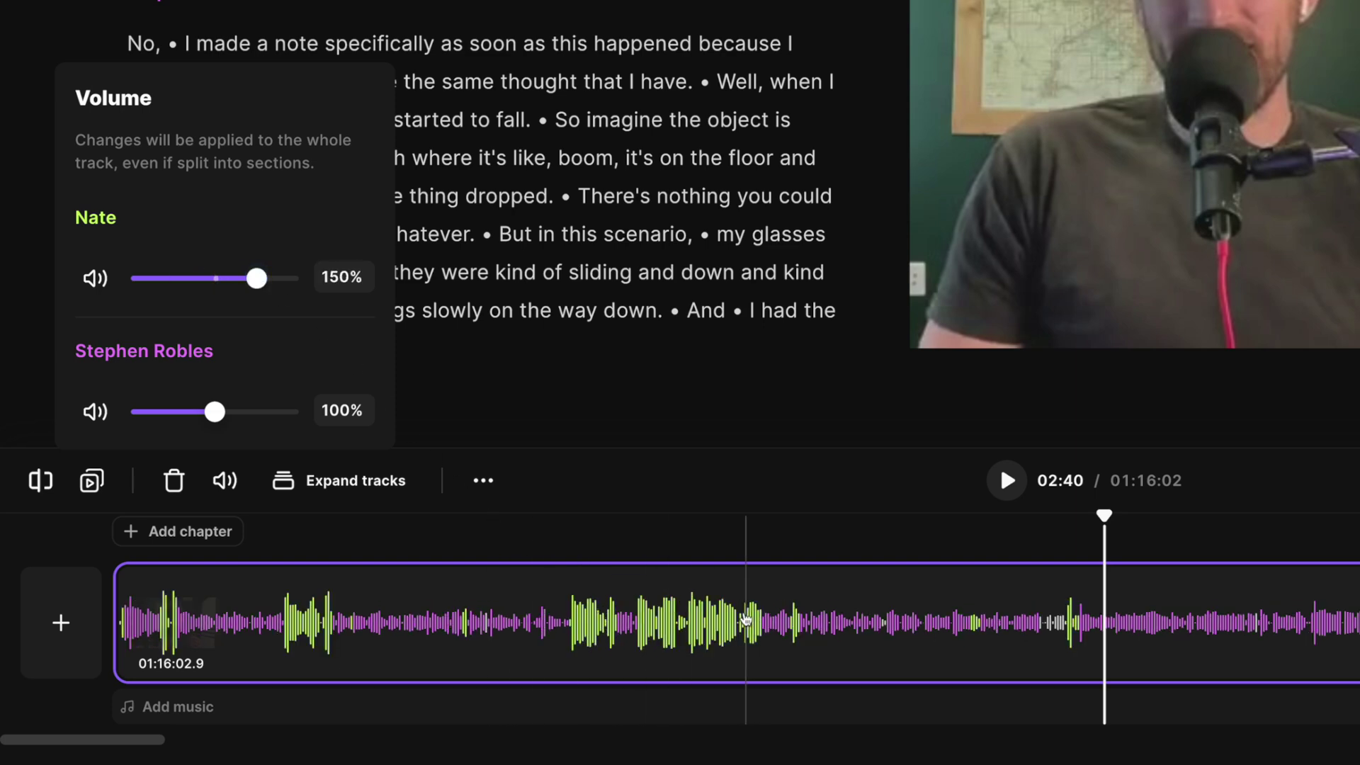
drag(245, 282, 270, 282)
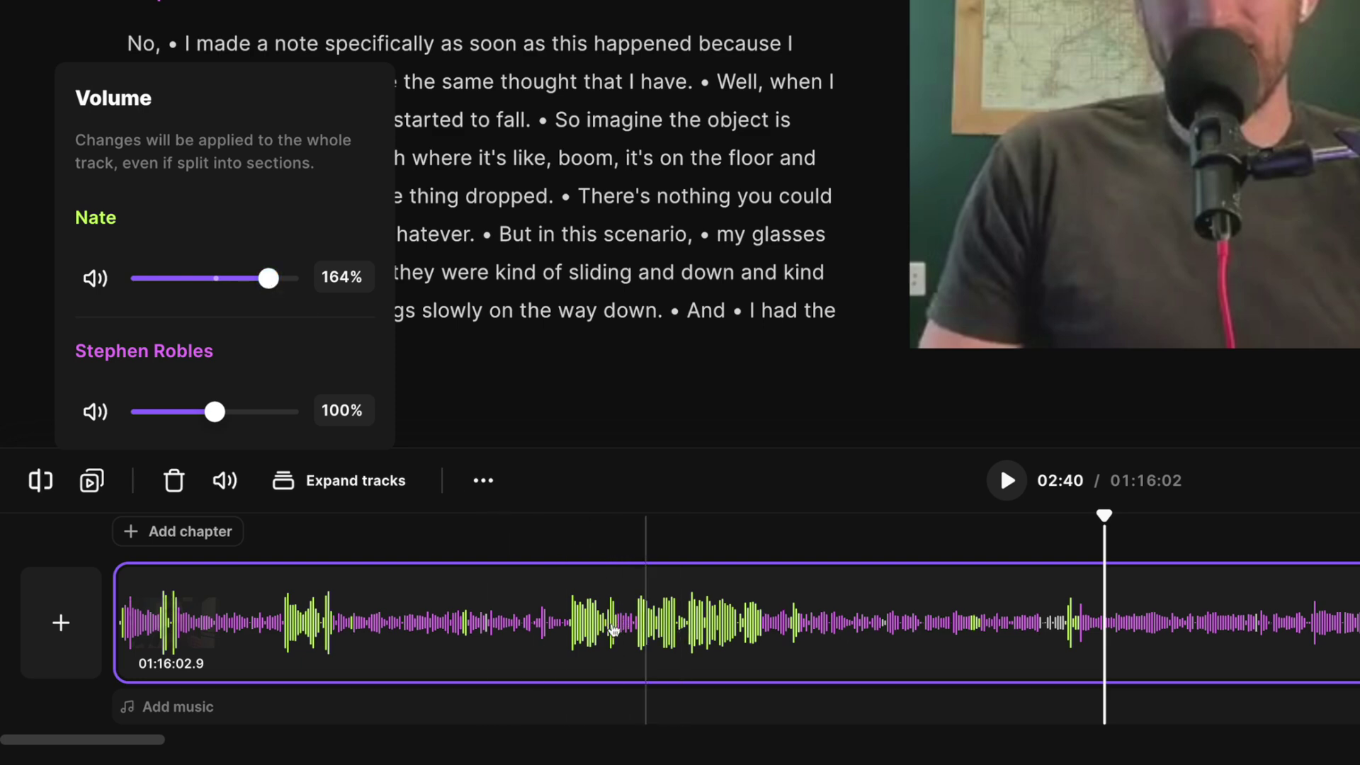
drag(215, 411, 268, 412)
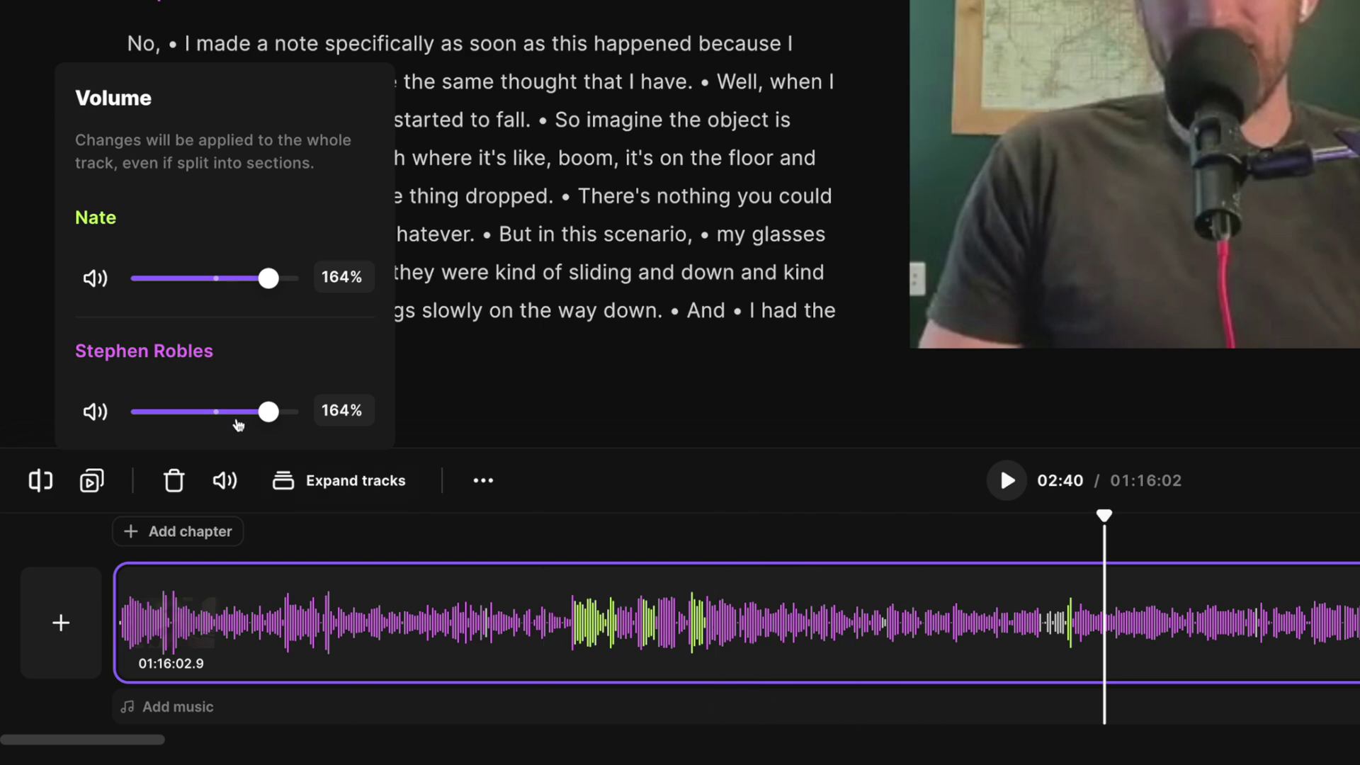
click(216, 411)
drag(268, 278, 220, 284)
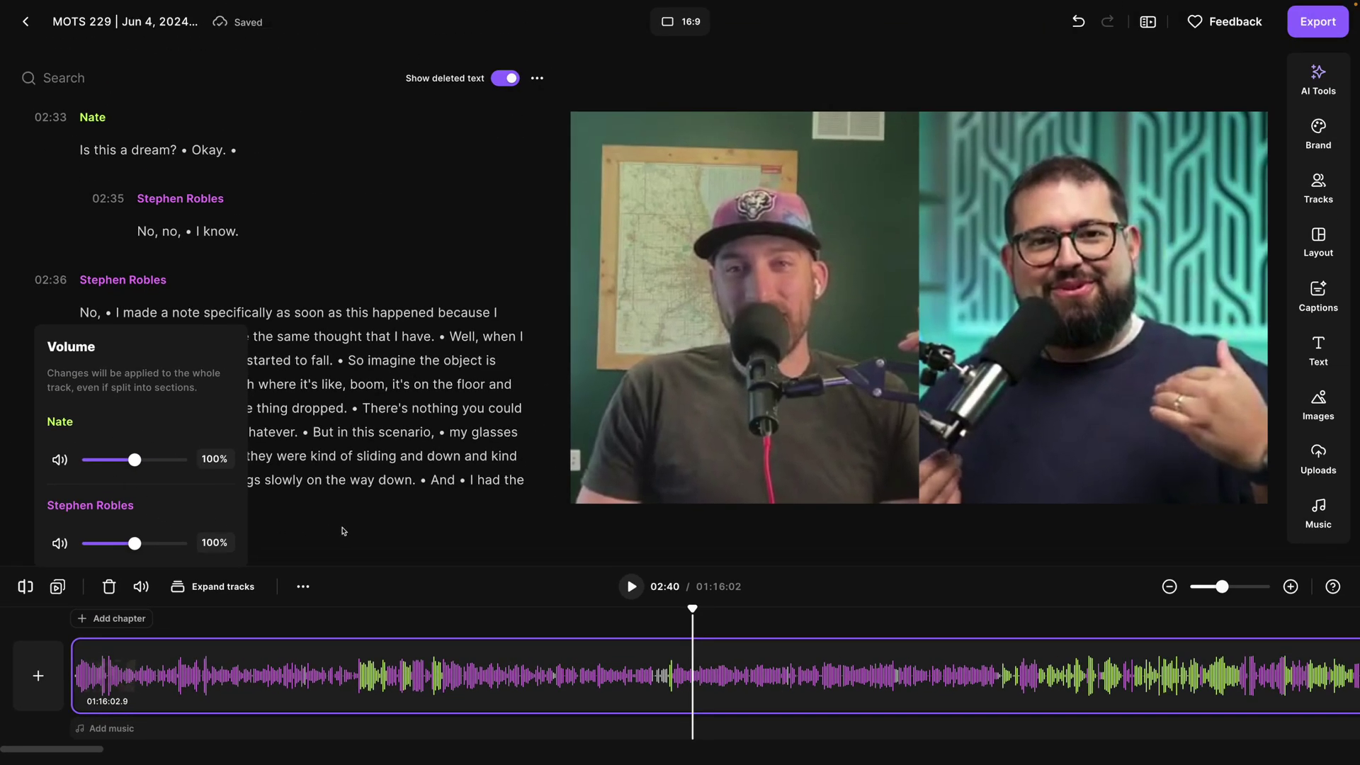
- Turn on Normalize Audio Levels in the export settings
click(1317, 21)
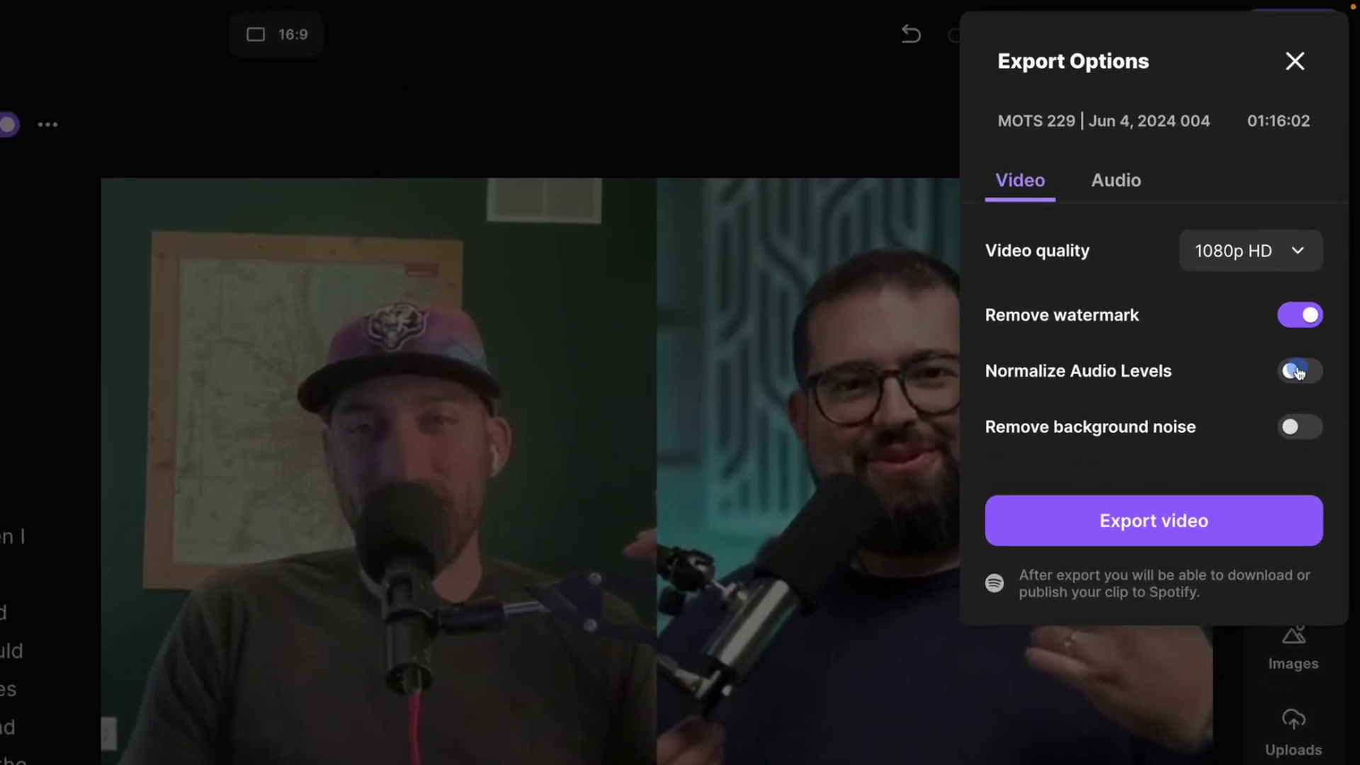
click(1298, 371)
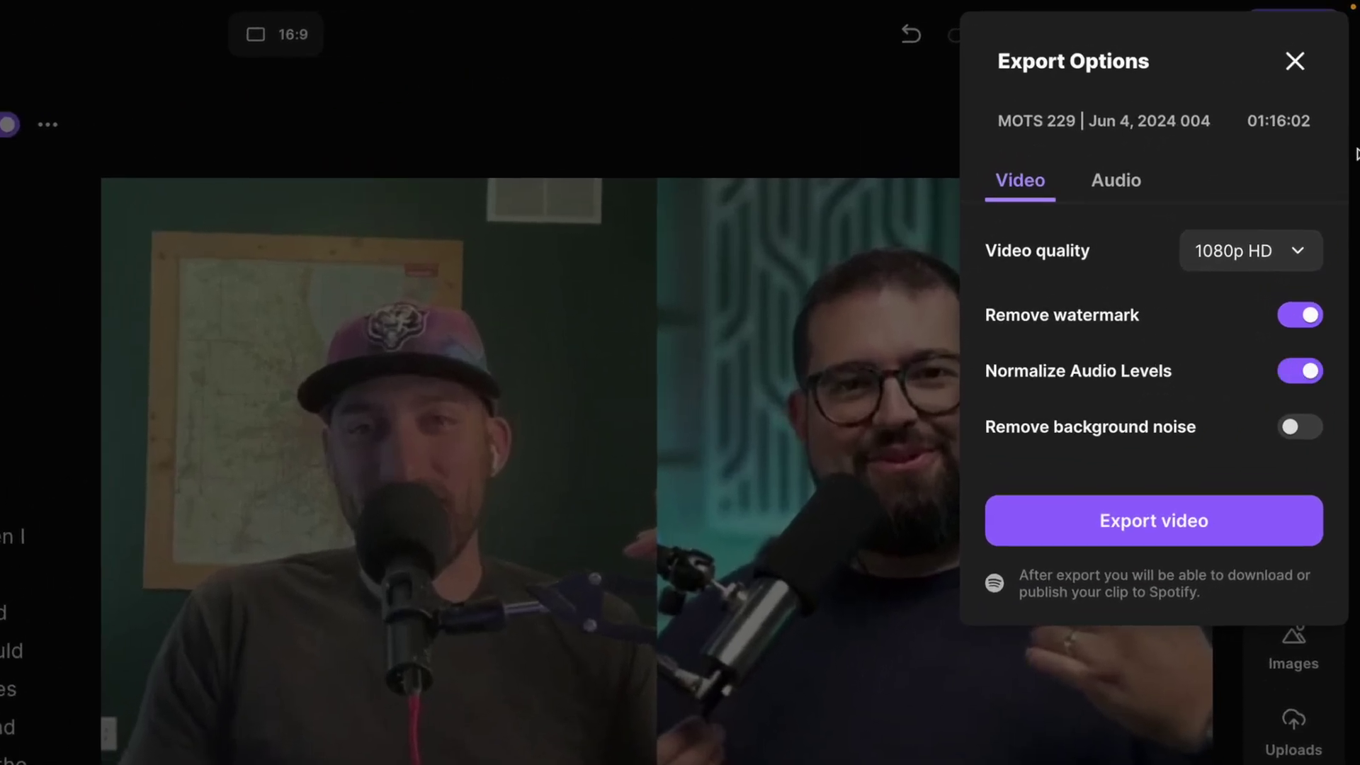
click(1295, 63)
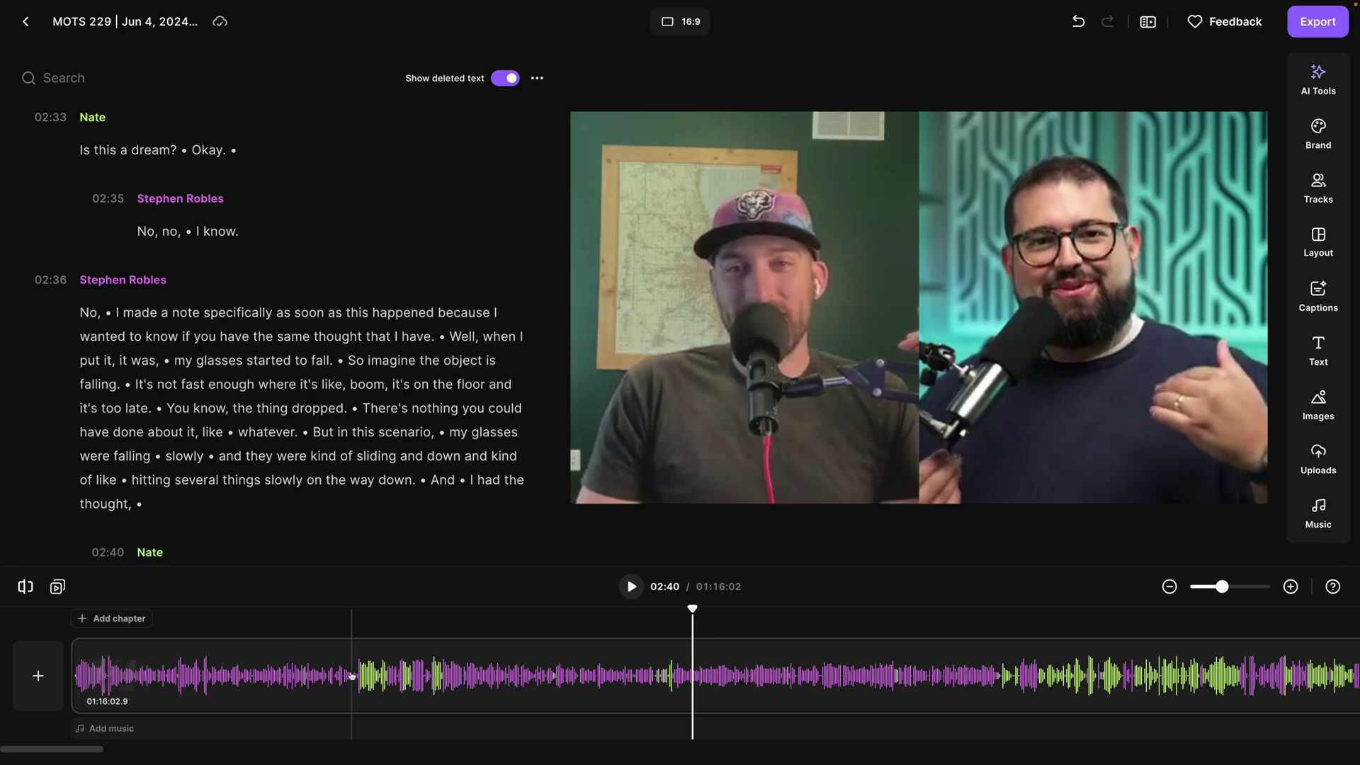
- Expand the tracks and apply Magic Mute to the green speaker's track
click(562, 670)
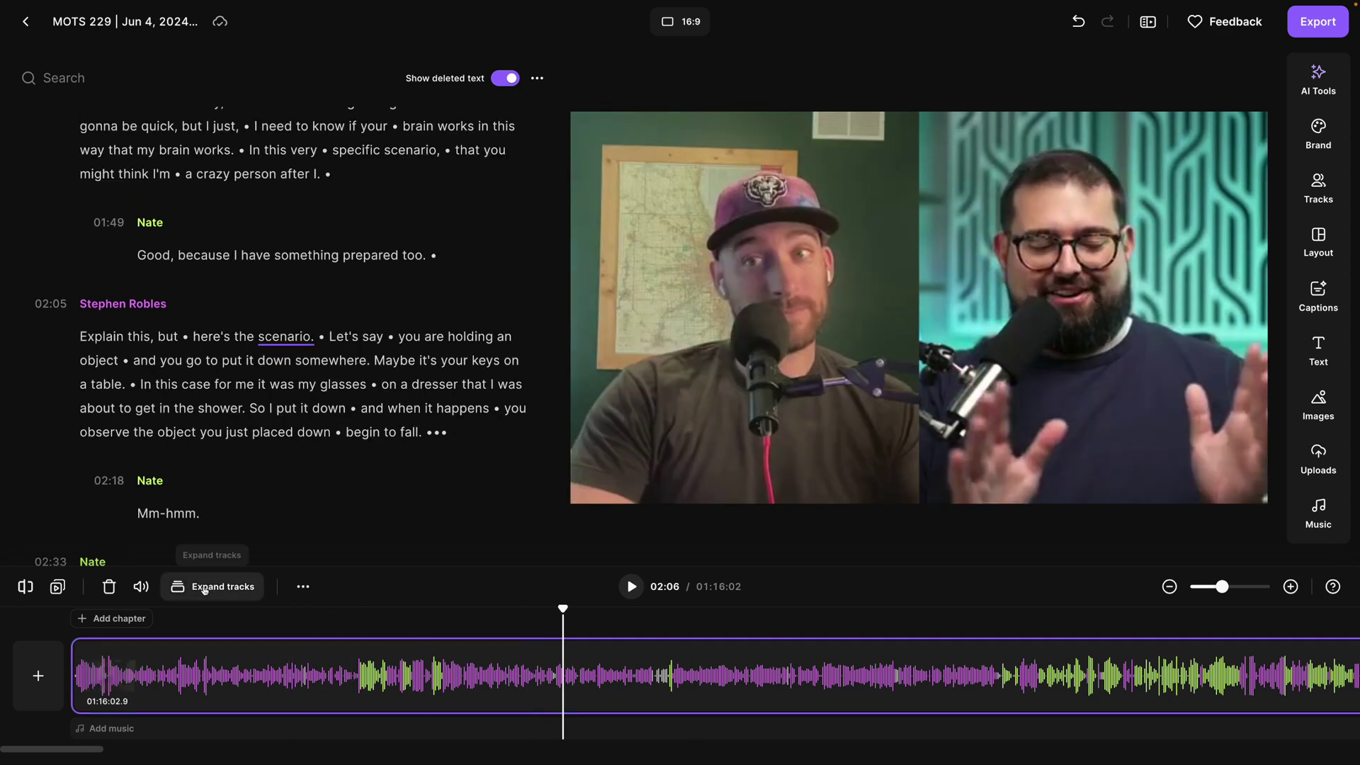
click(229, 590)
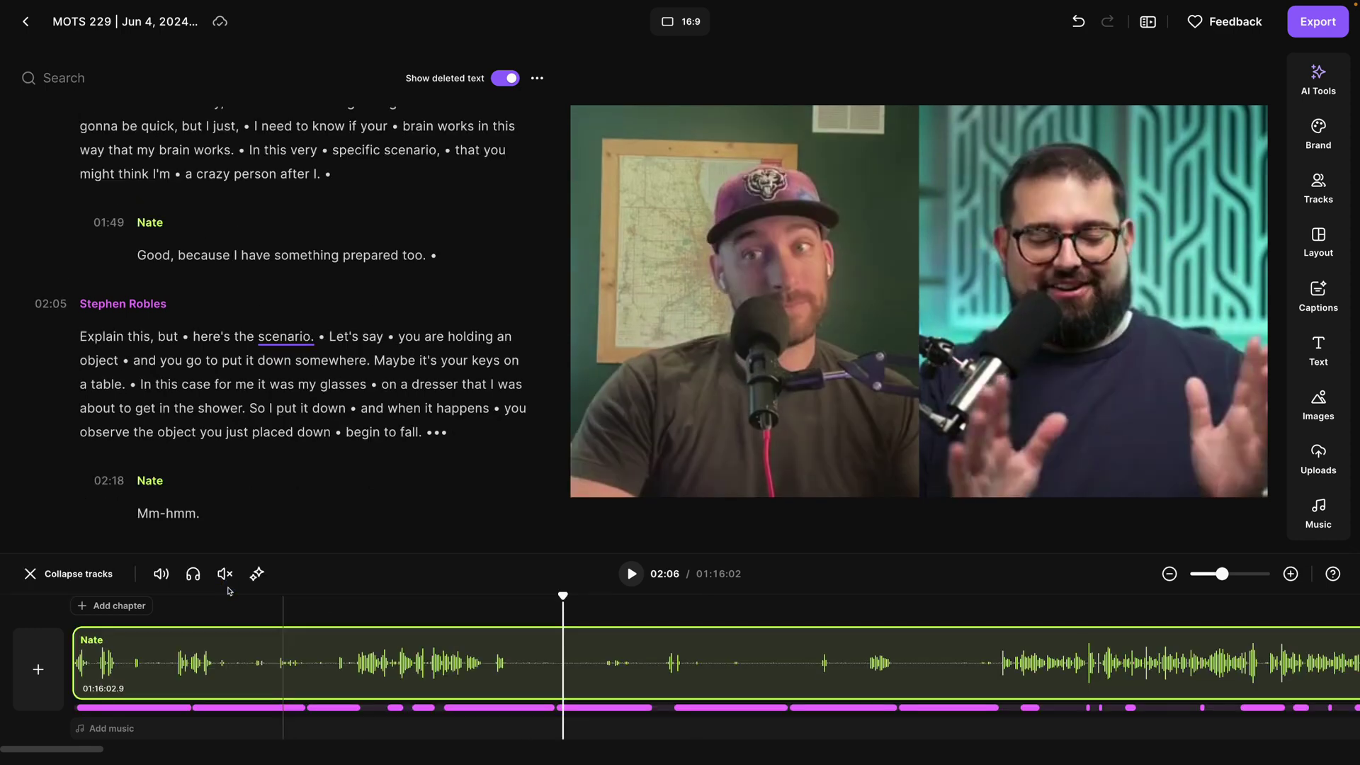
click(418, 707)
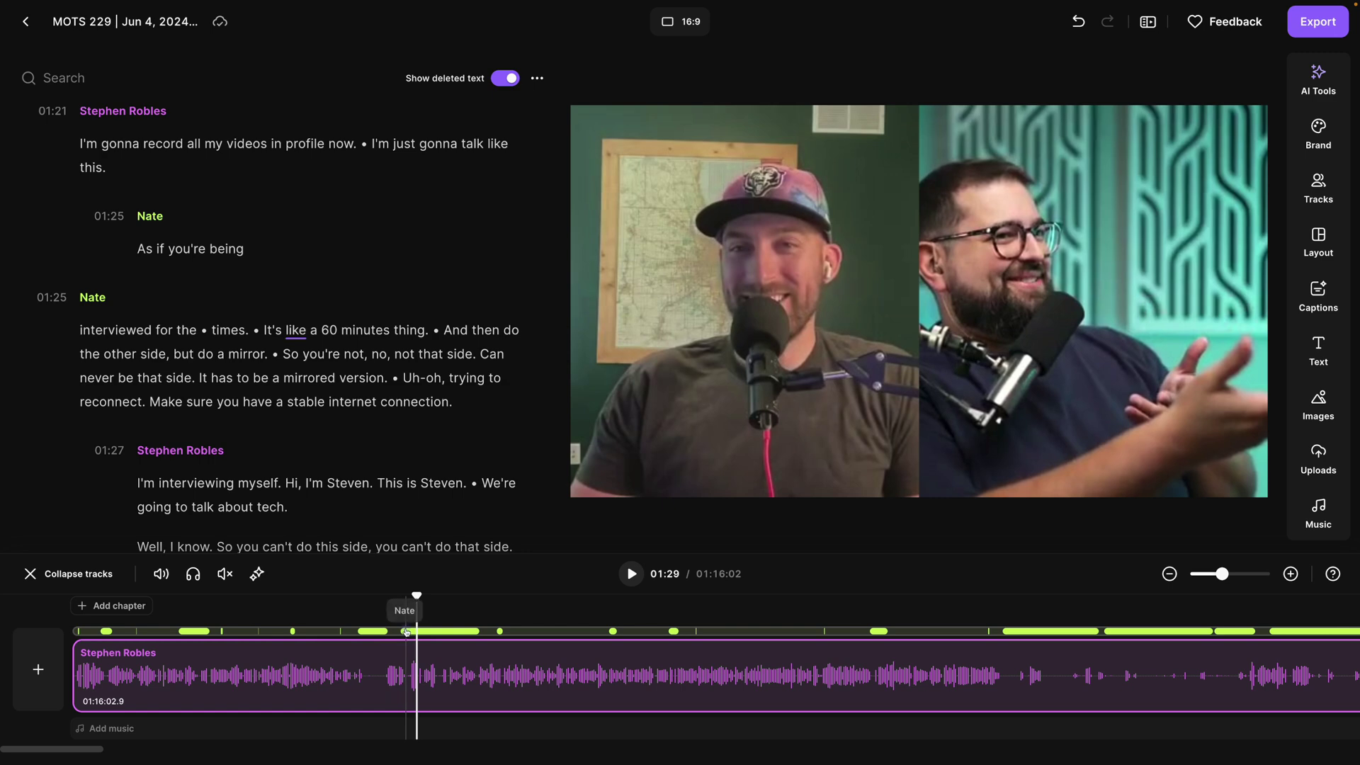
click(405, 630)
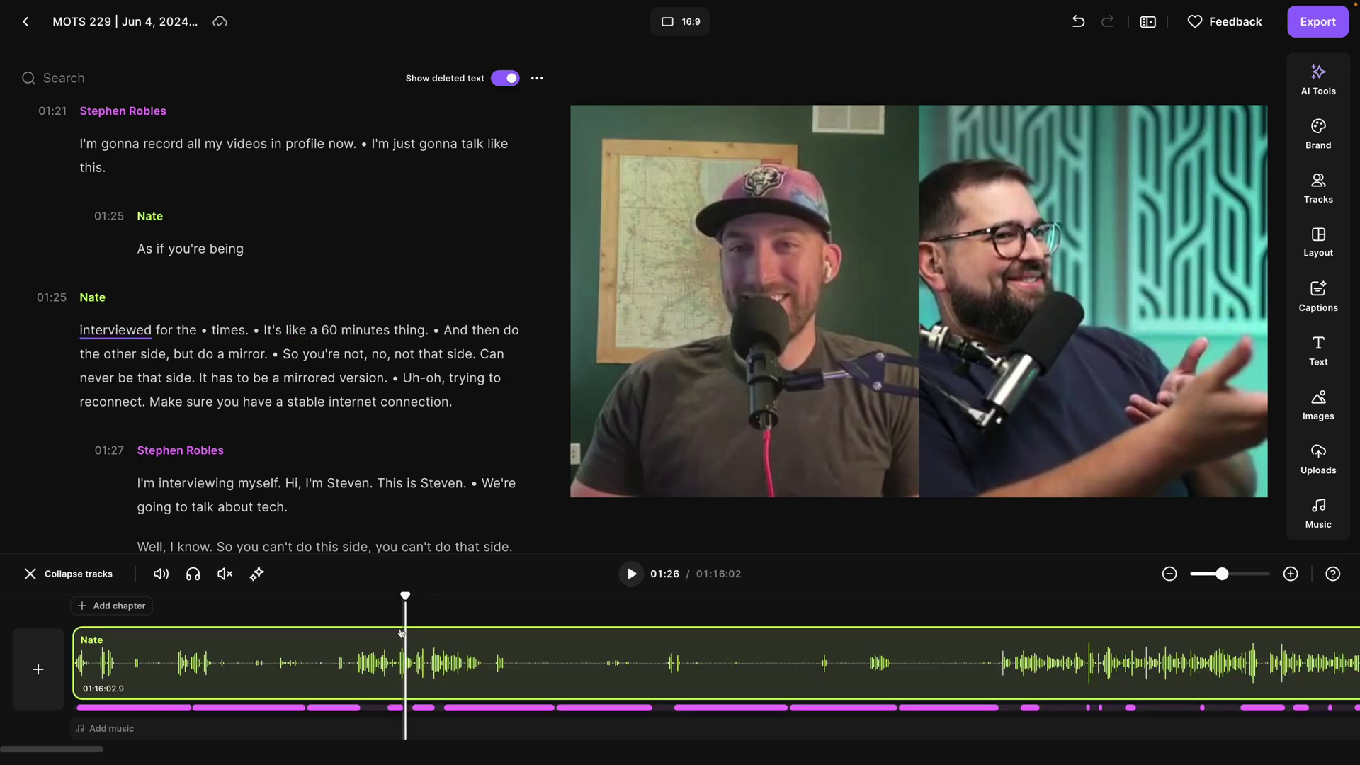
click(256, 574)
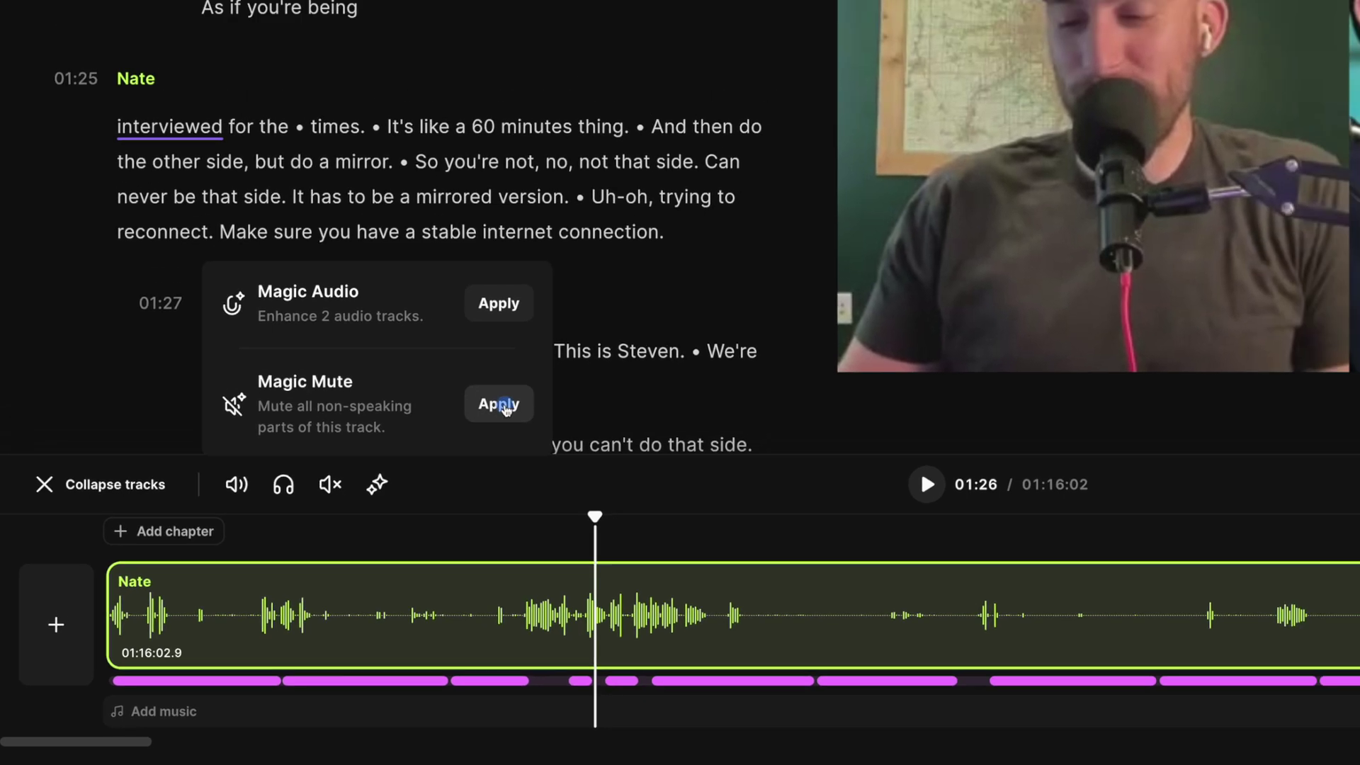
click(542, 373)
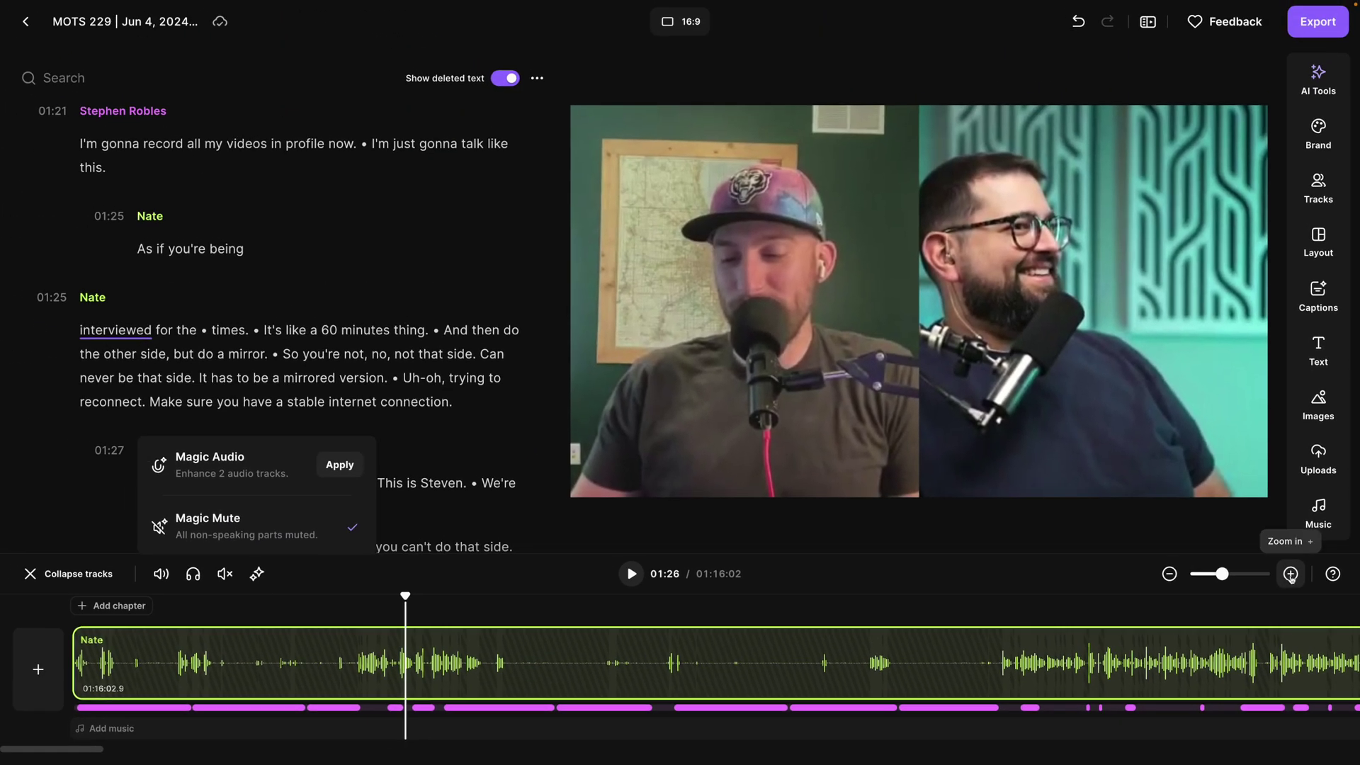
- Apply Magic Mute to the purple speaker's track after reviewing around 01:30
click(1291, 574)
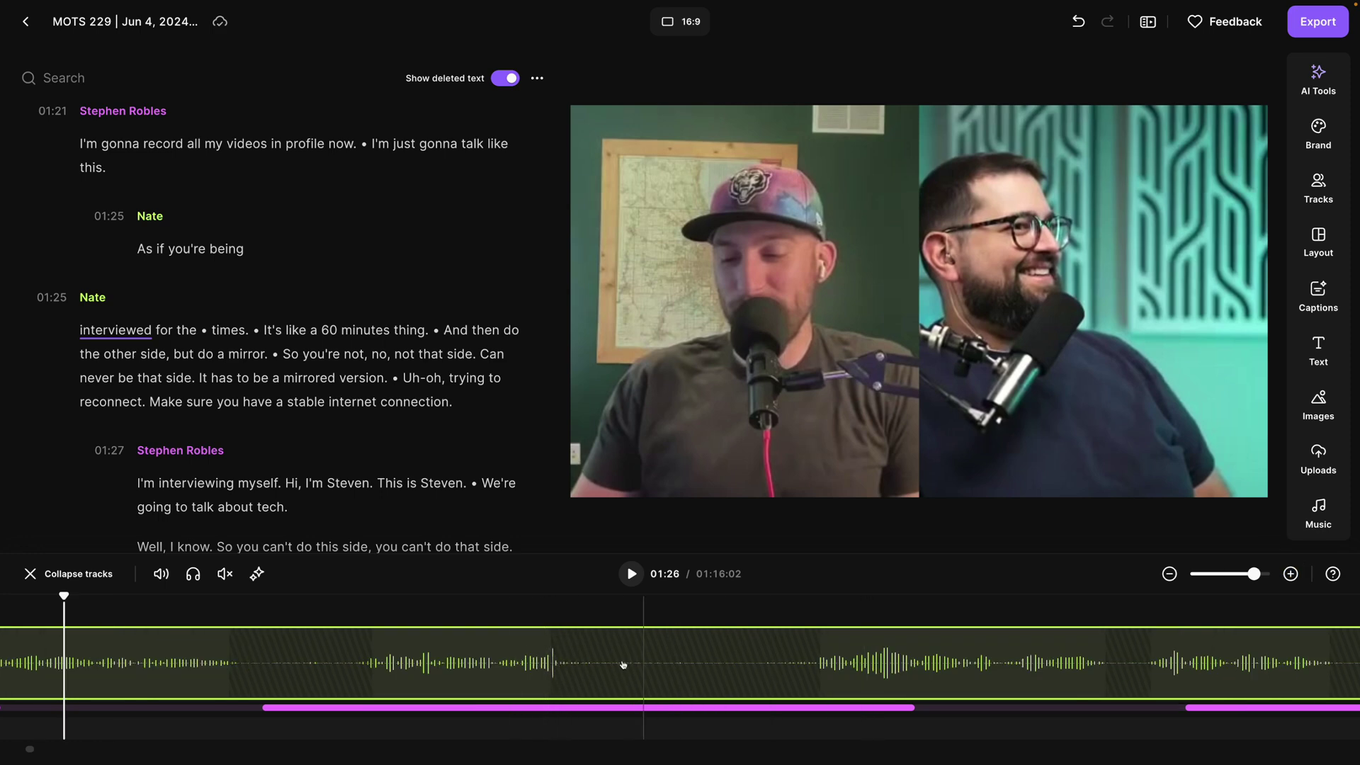
click(556, 663)
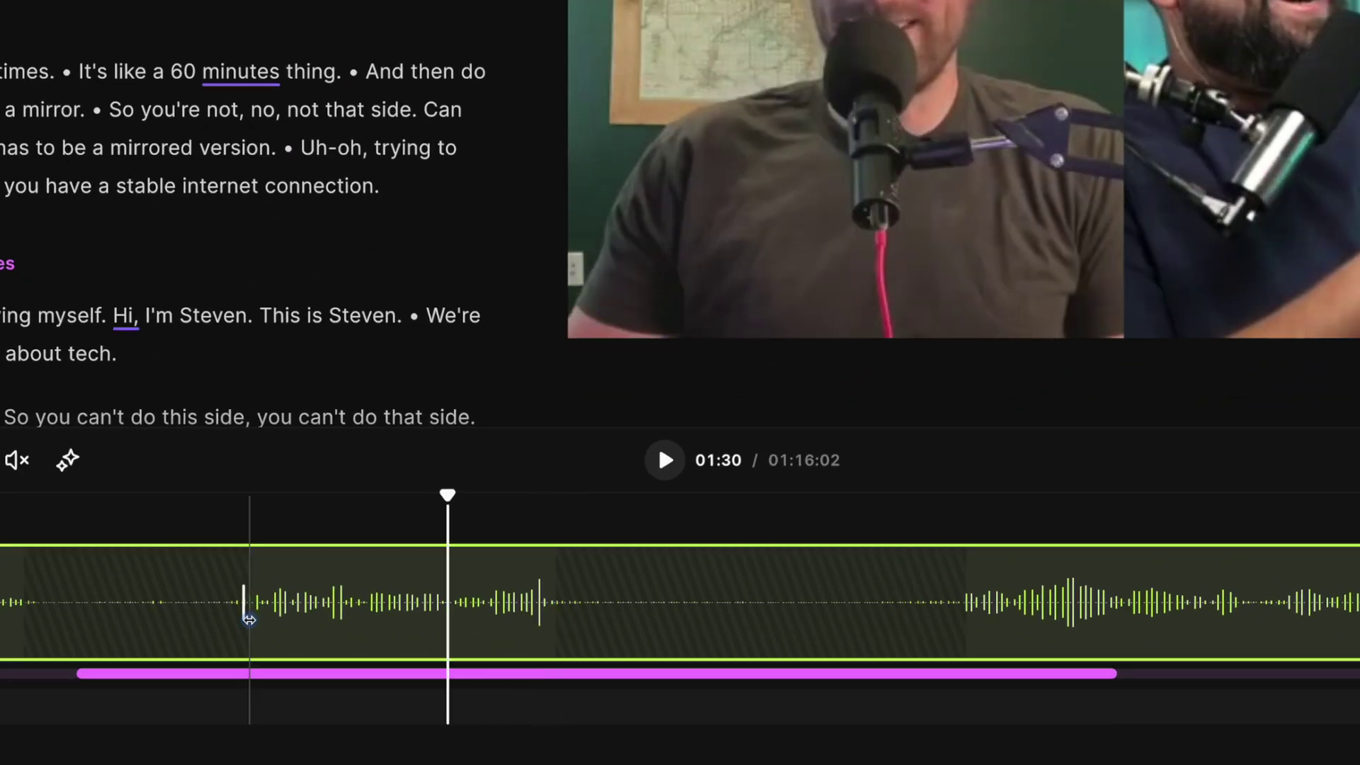
click(247, 603)
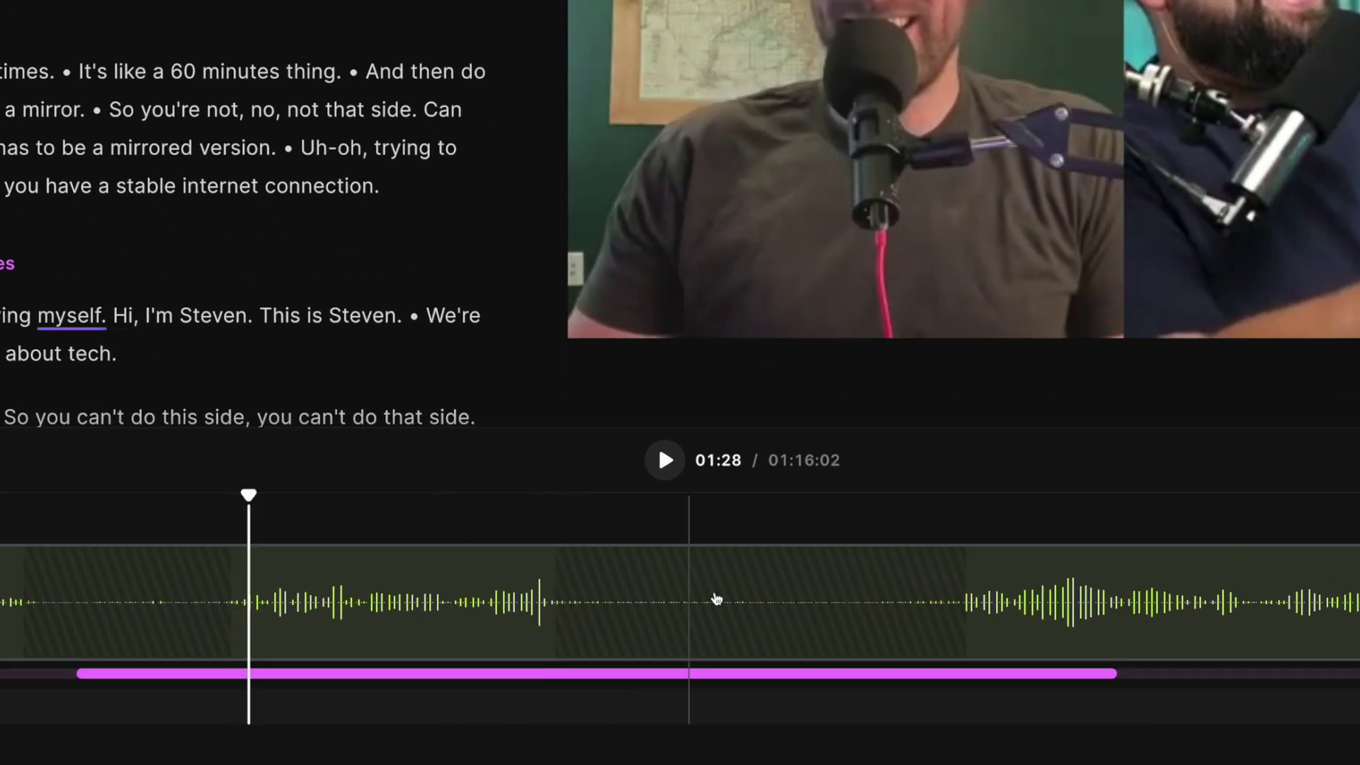
click(925, 604)
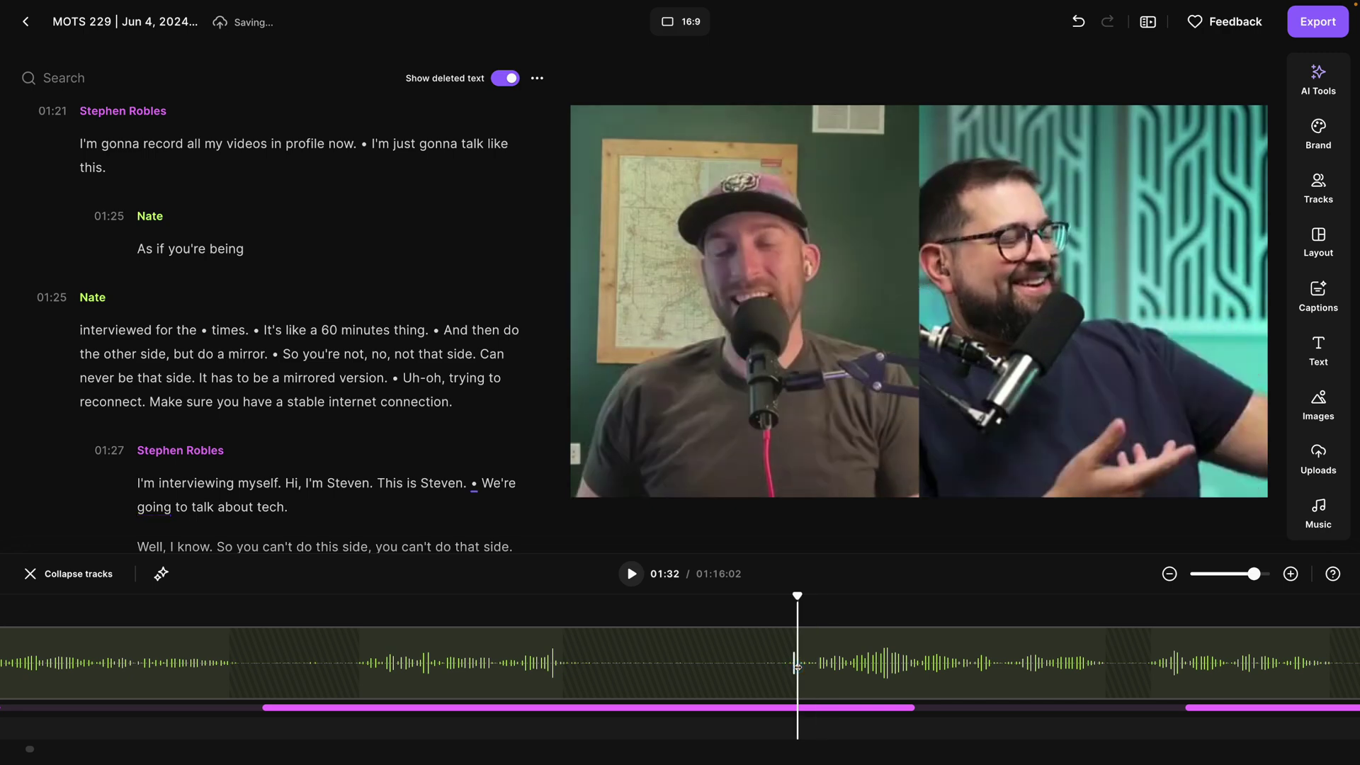
click(257, 573)
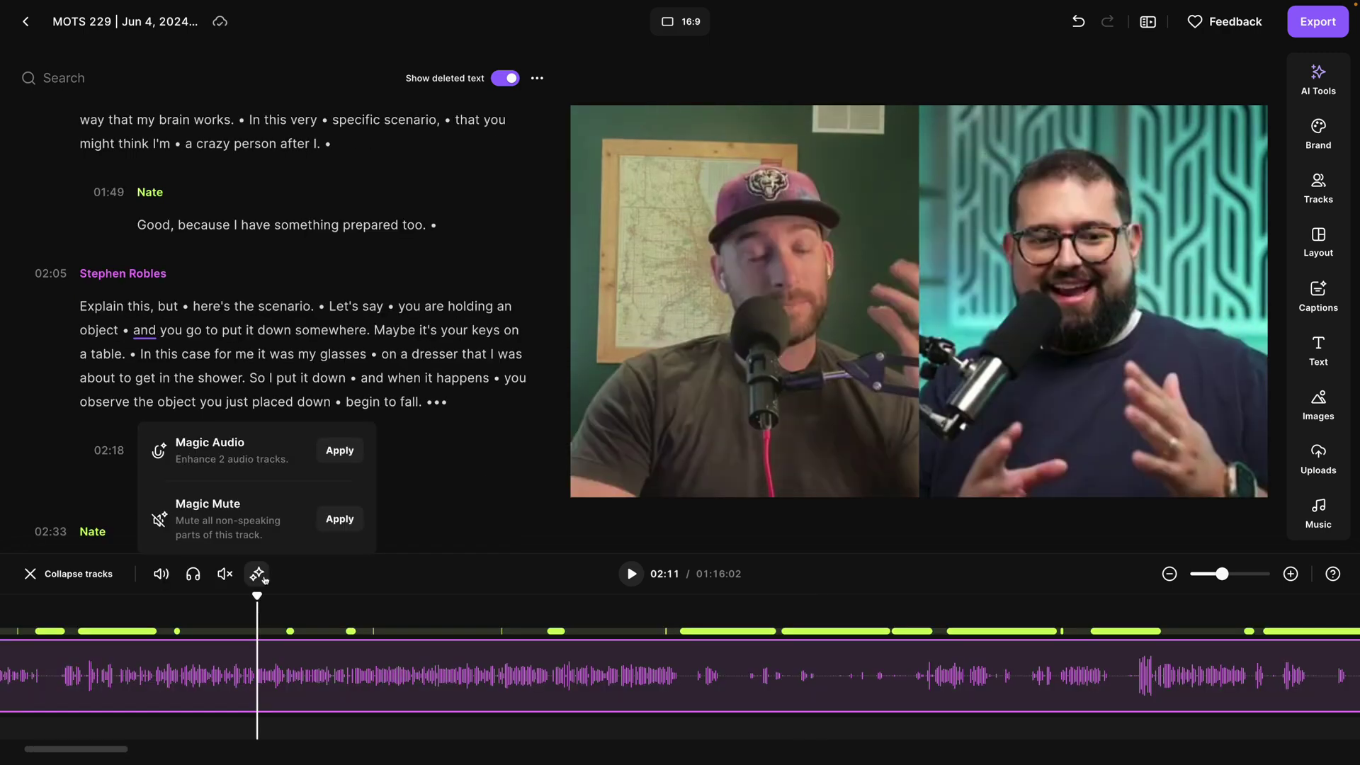
click(341, 520)
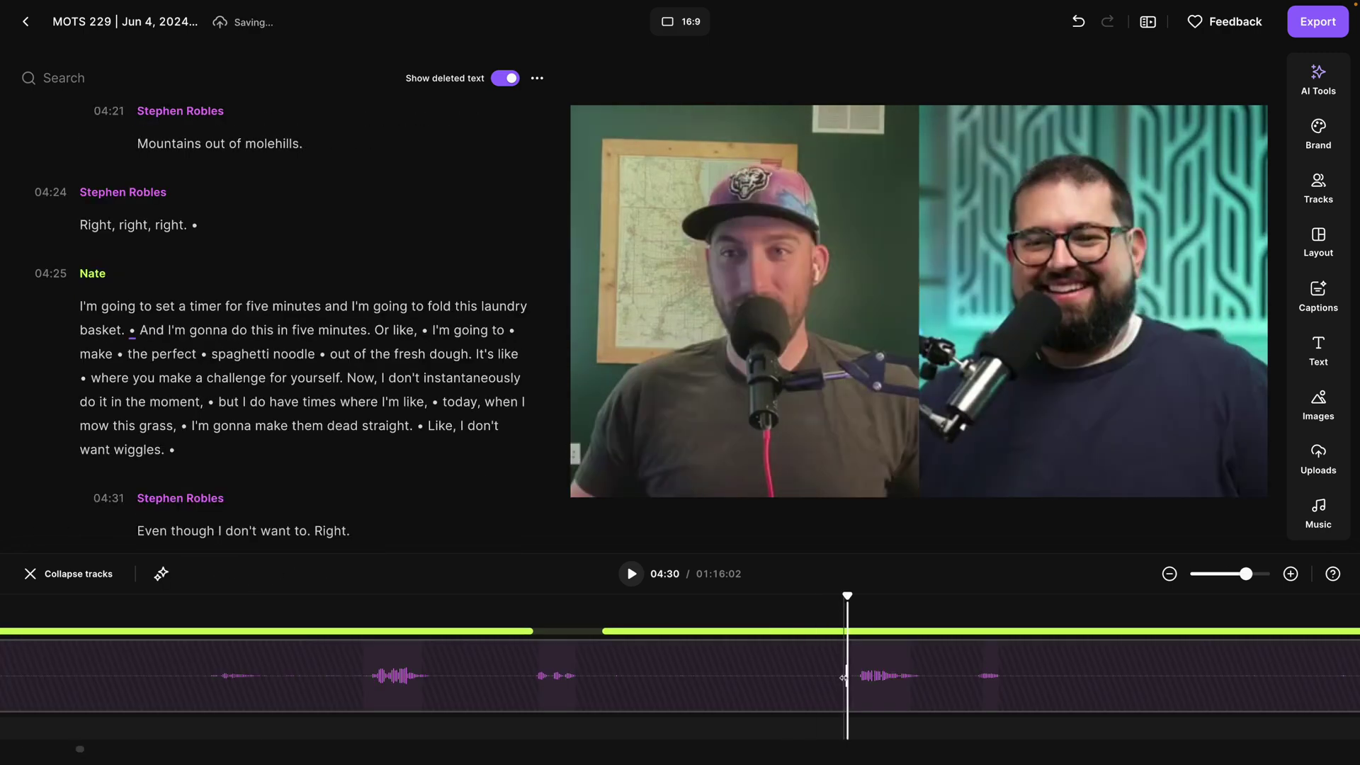
- Move playback near 04:30 and merge the speaker tracks back into one
click(844, 678)
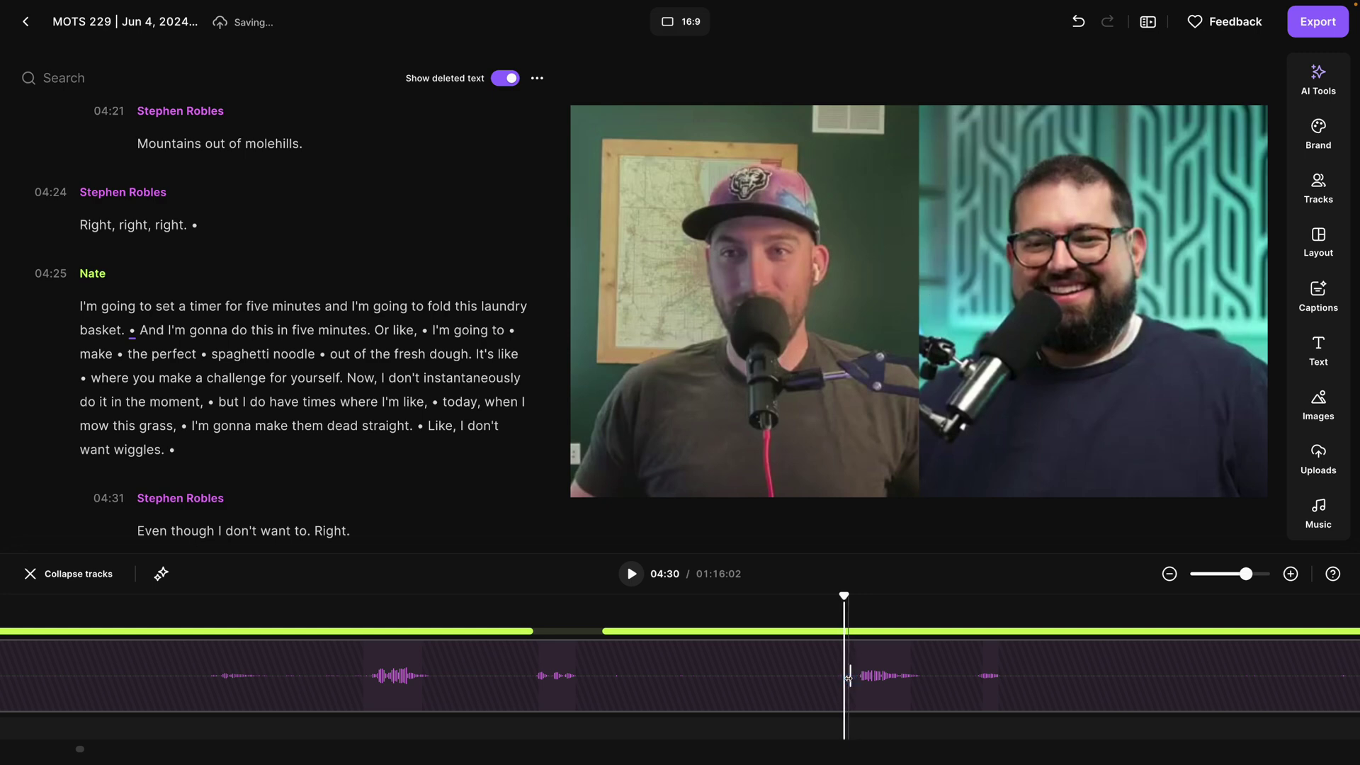
scroll(847, 678, down, 3)
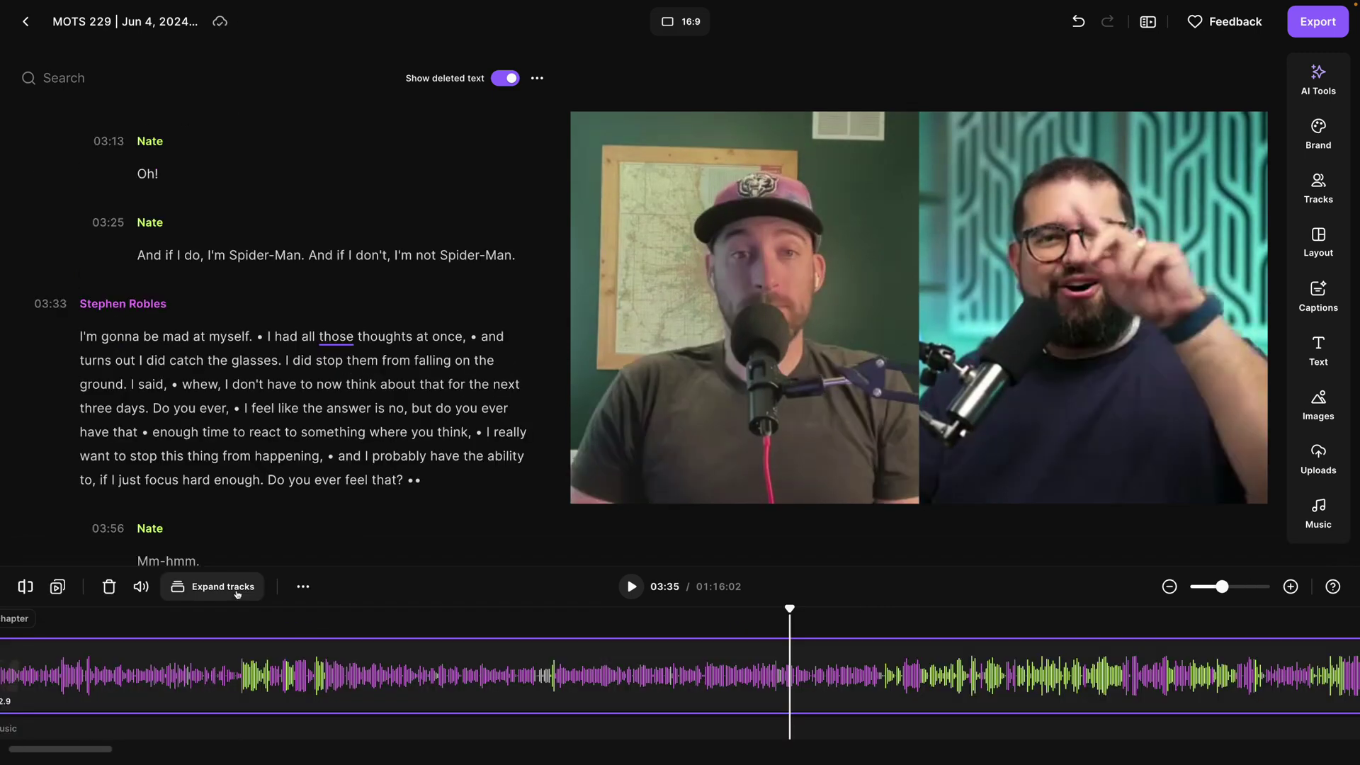
click(212, 575)
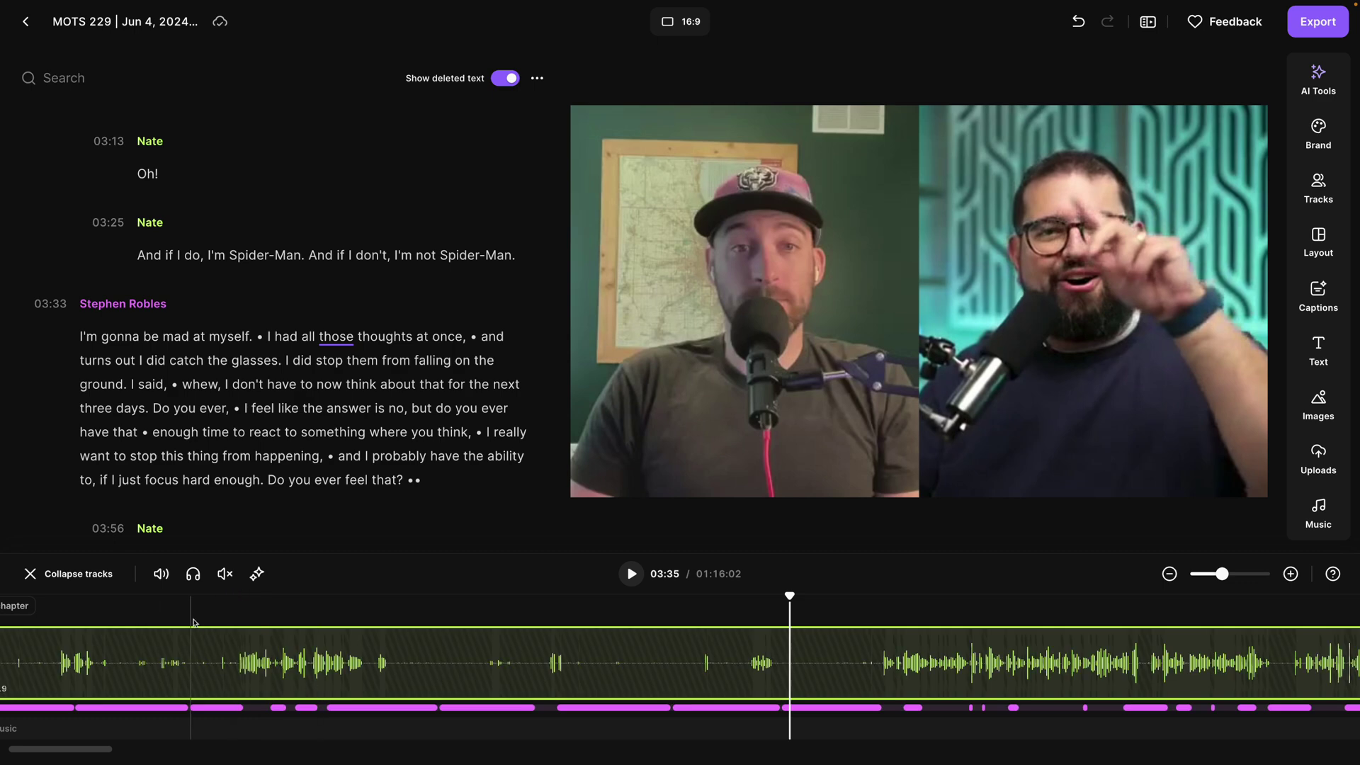
click(30, 574)
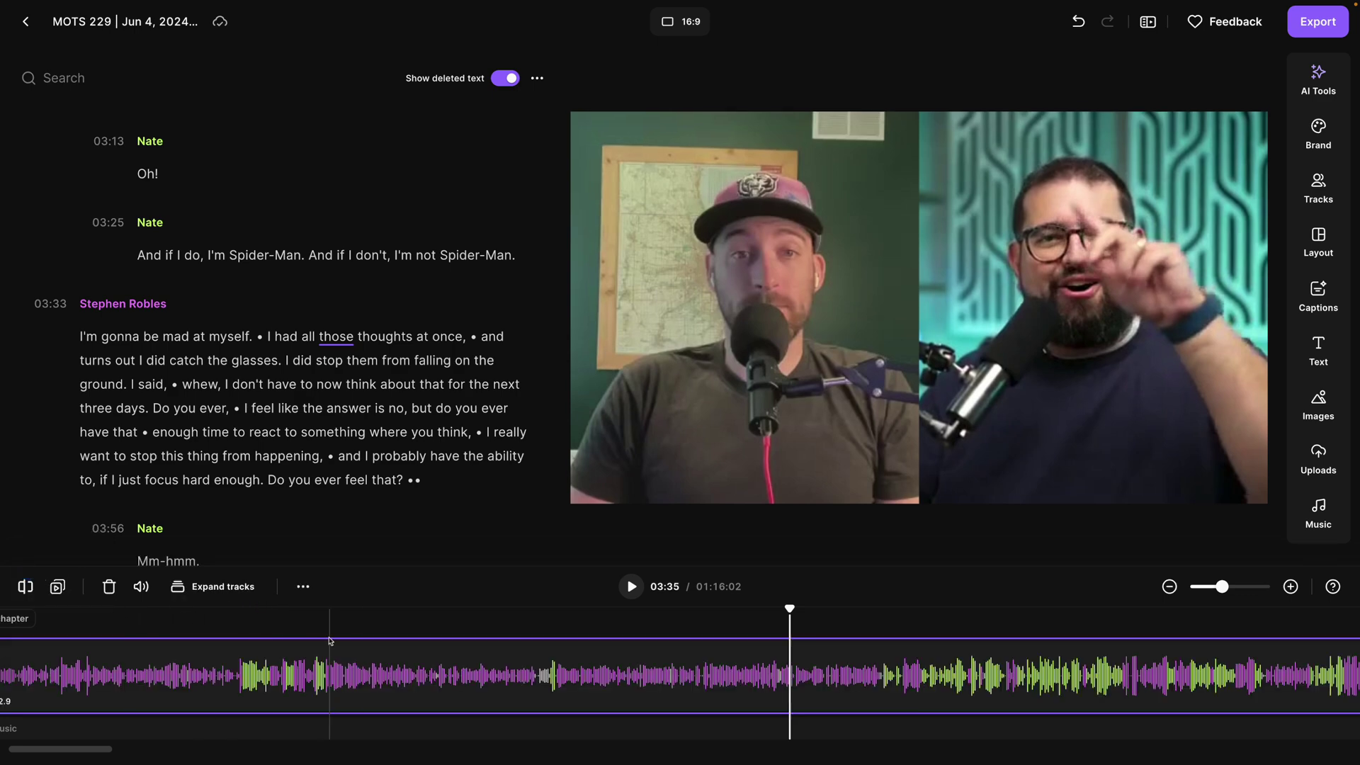
- Select the crosstalk word 'Oh!' and expand the green speaker's track near 01:51
scroll(340, 496, up, 2)
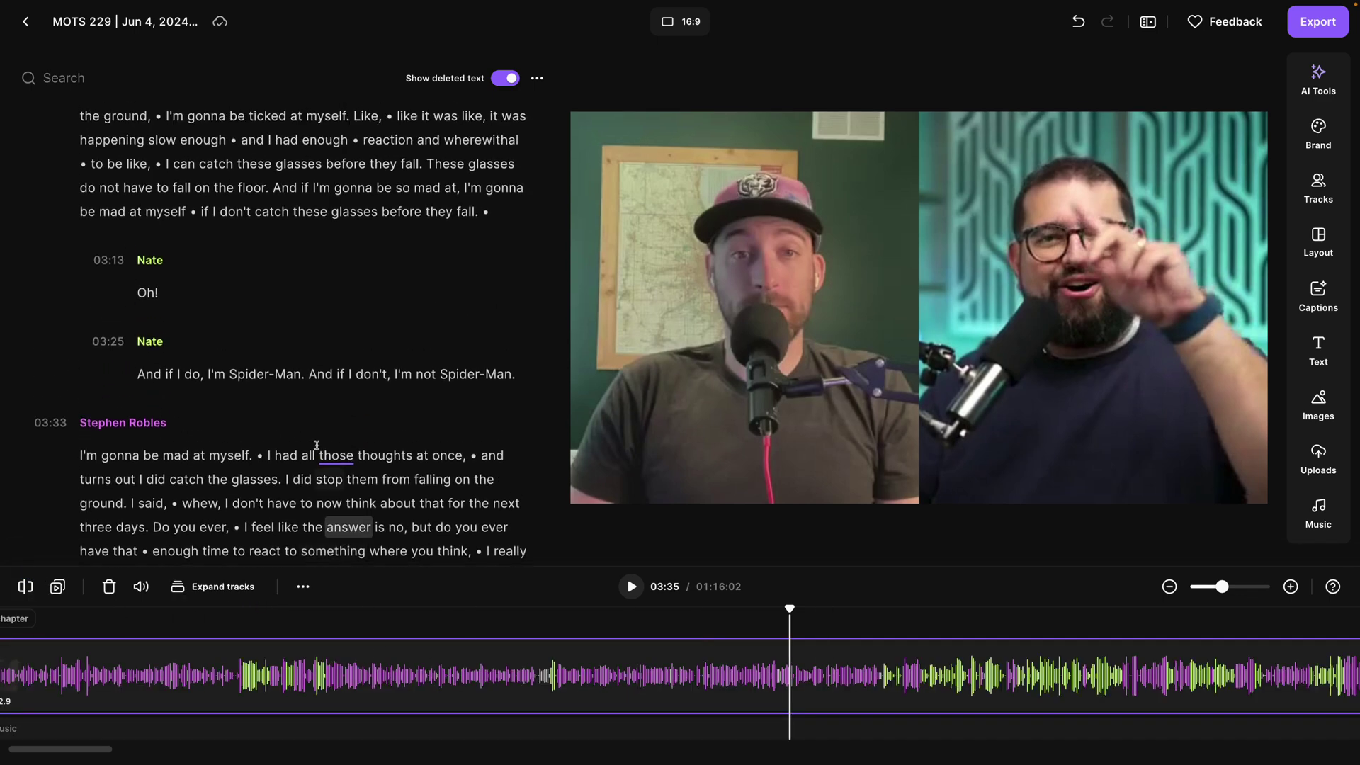
scroll(158, 350, up, 2)
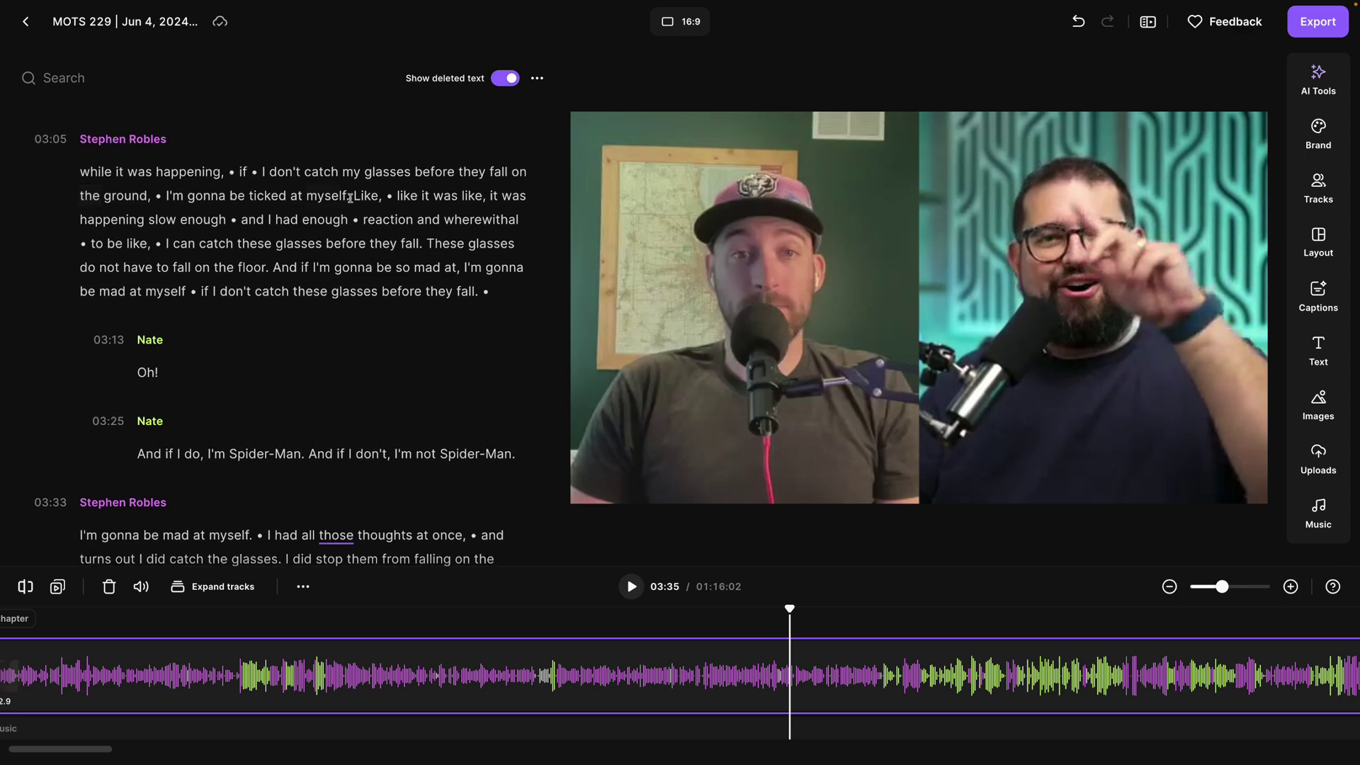
scroll(157, 350, down, 1)
drag(144, 334, 150, 334)
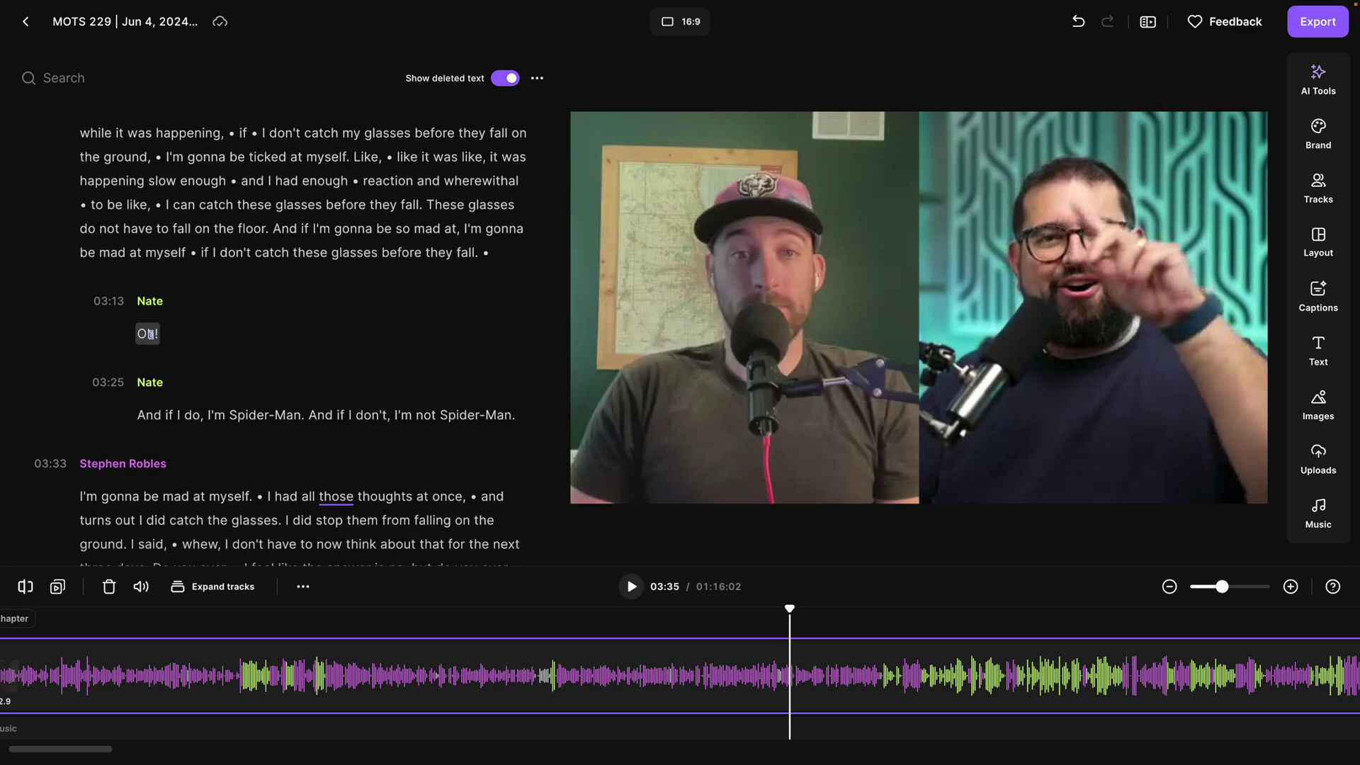
click(154, 352)
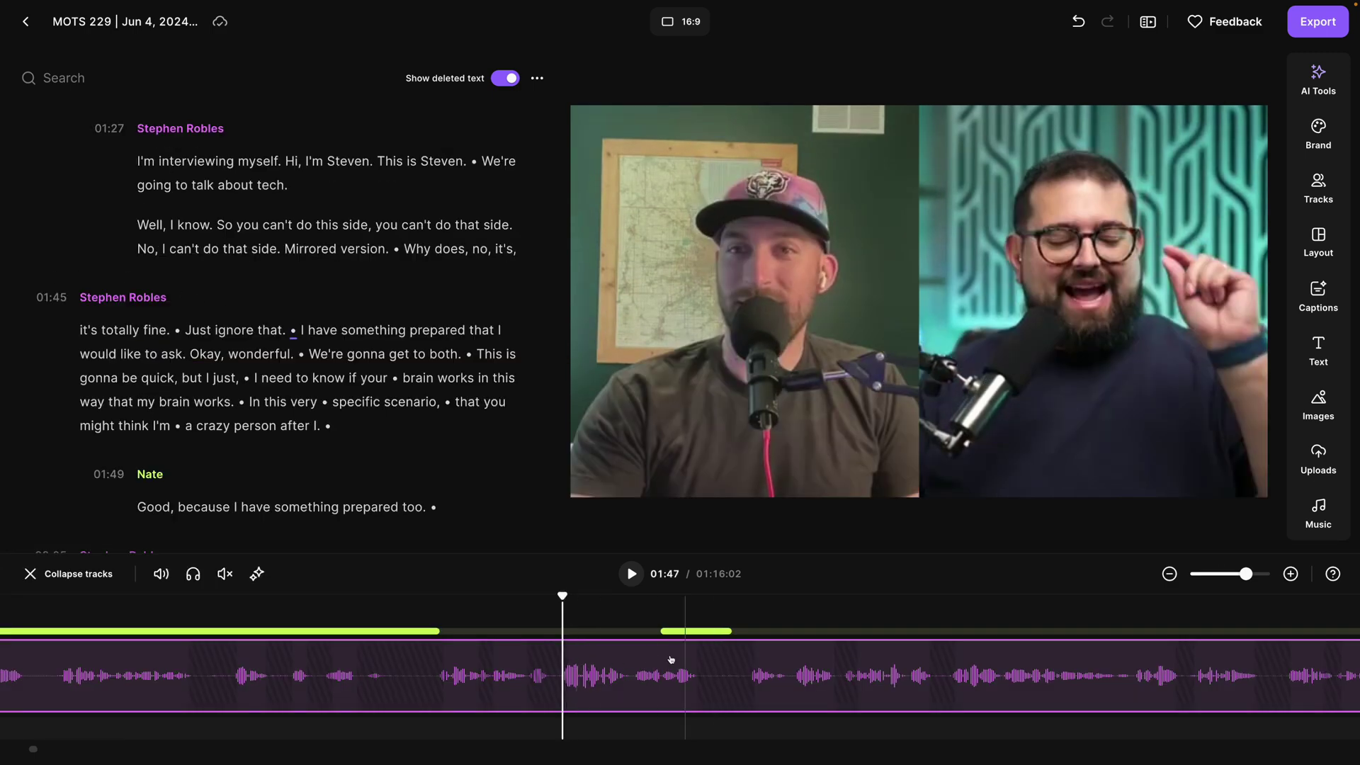
click(726, 629)
click(726, 629)
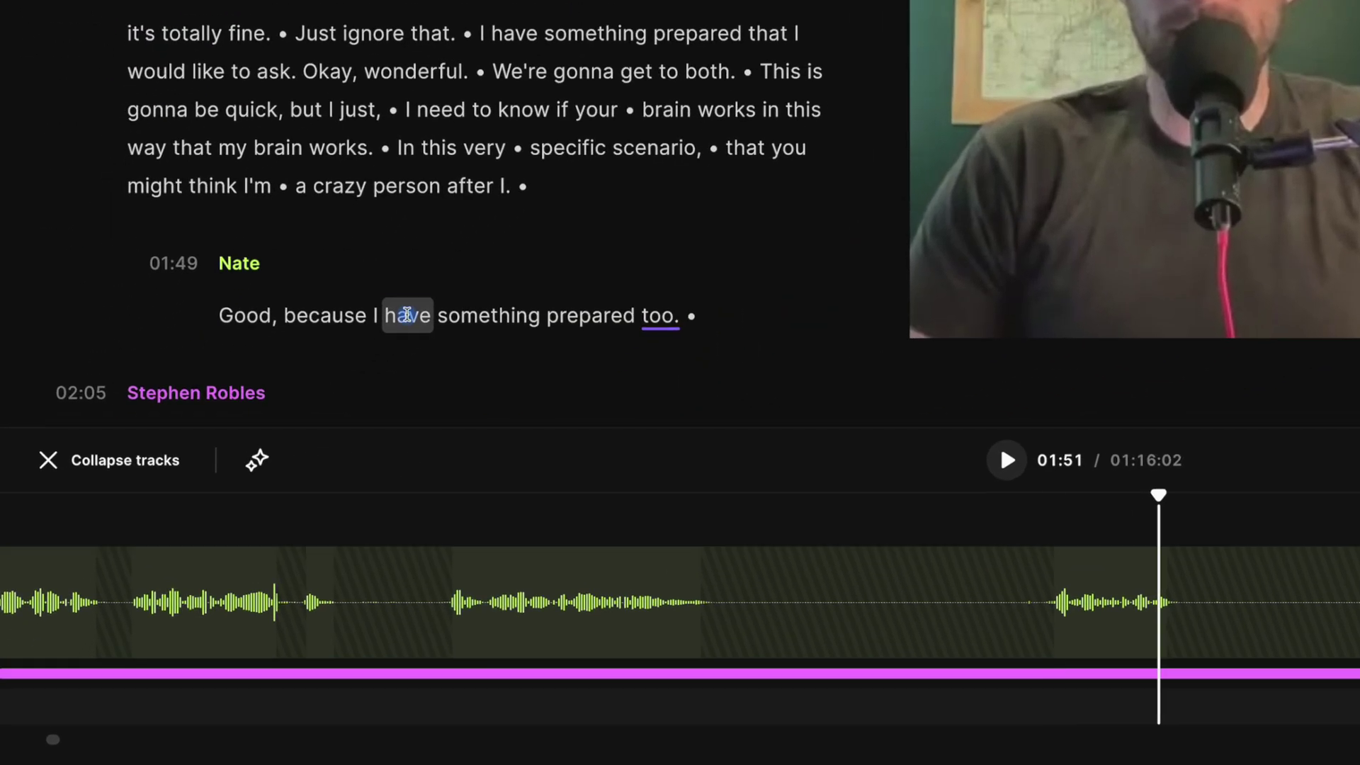
- Mute the green speaker on the line 'Good, because I have something prepared too.'
click(288, 446)
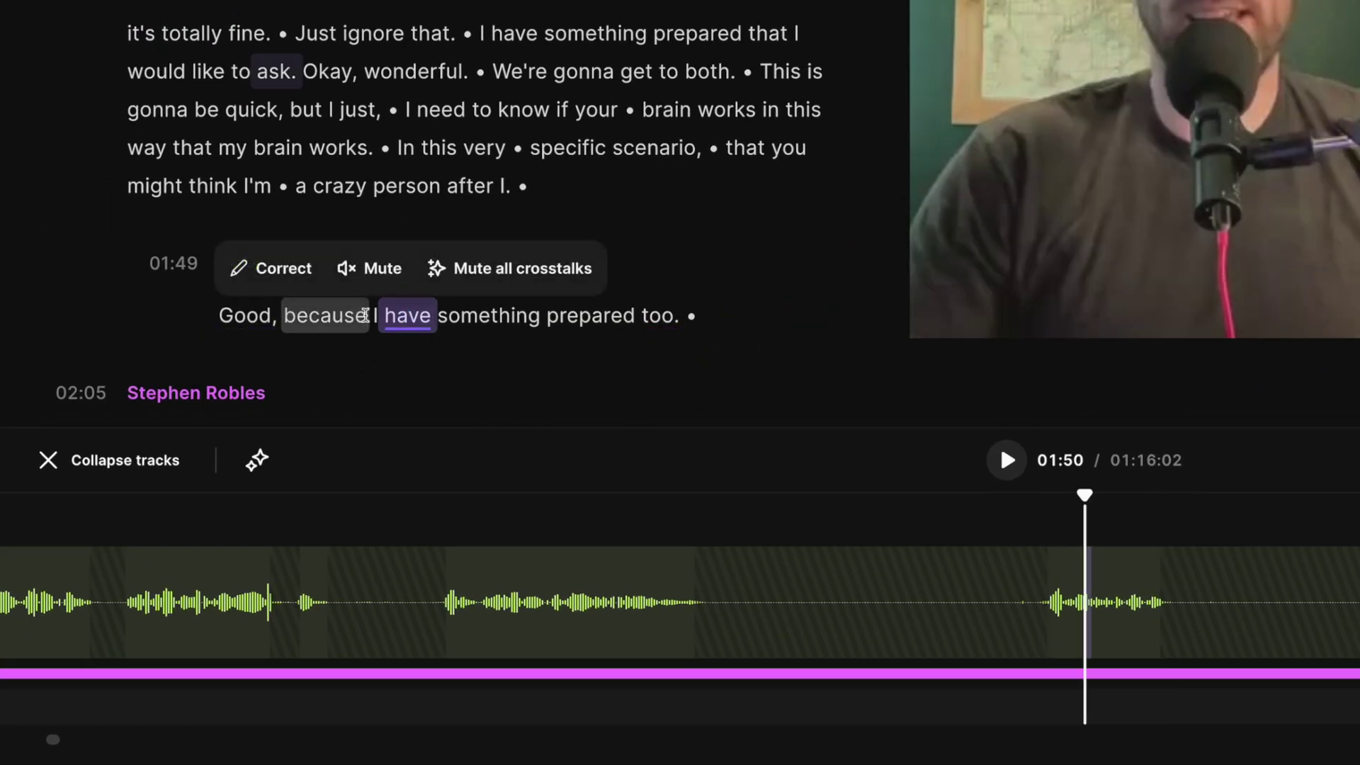
click(371, 276)
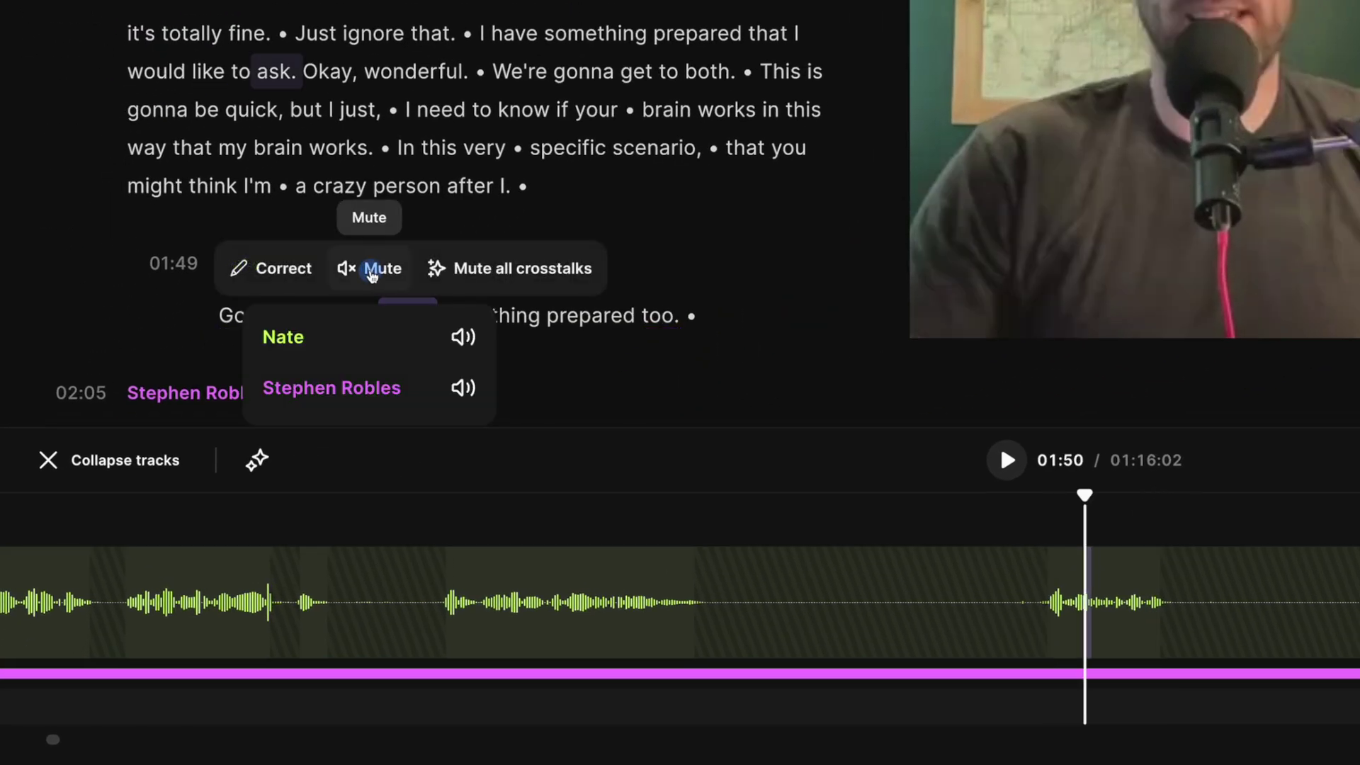
click(361, 339)
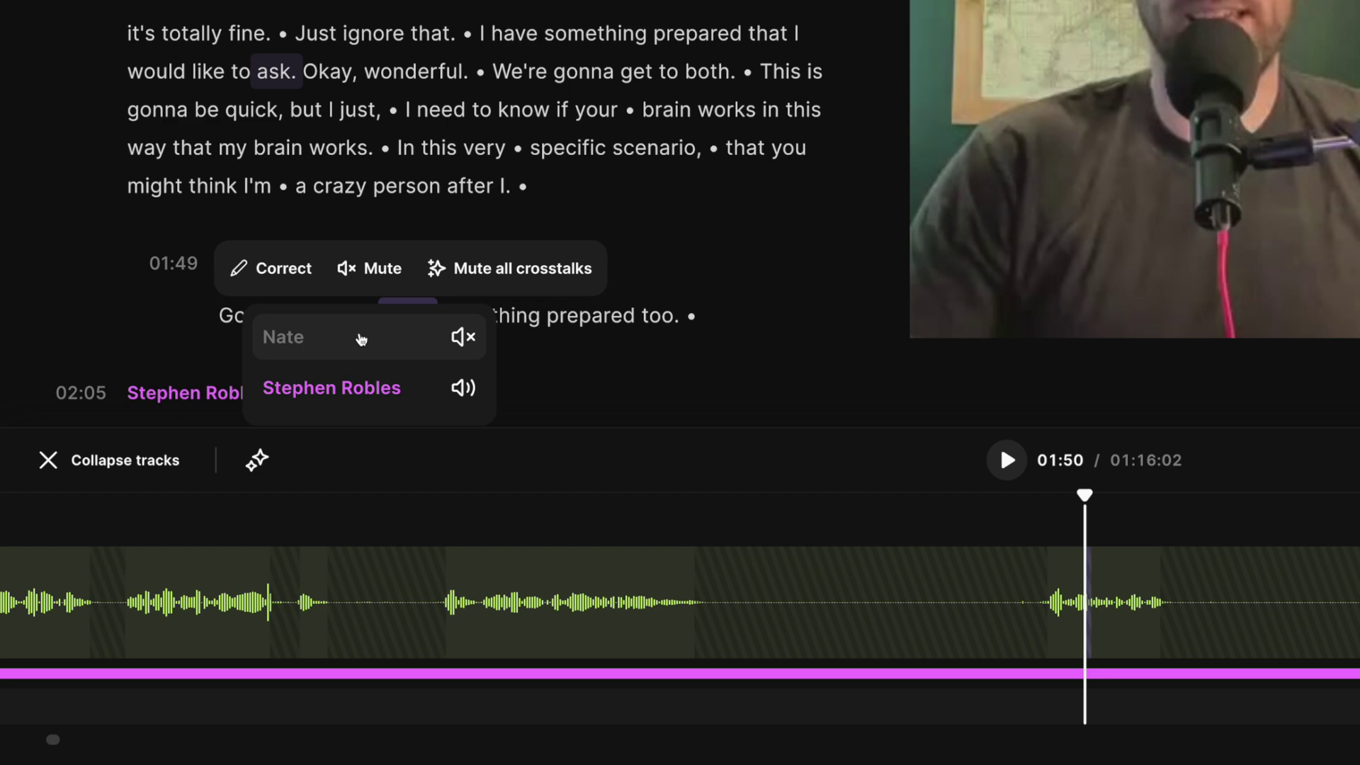
click(965, 563)
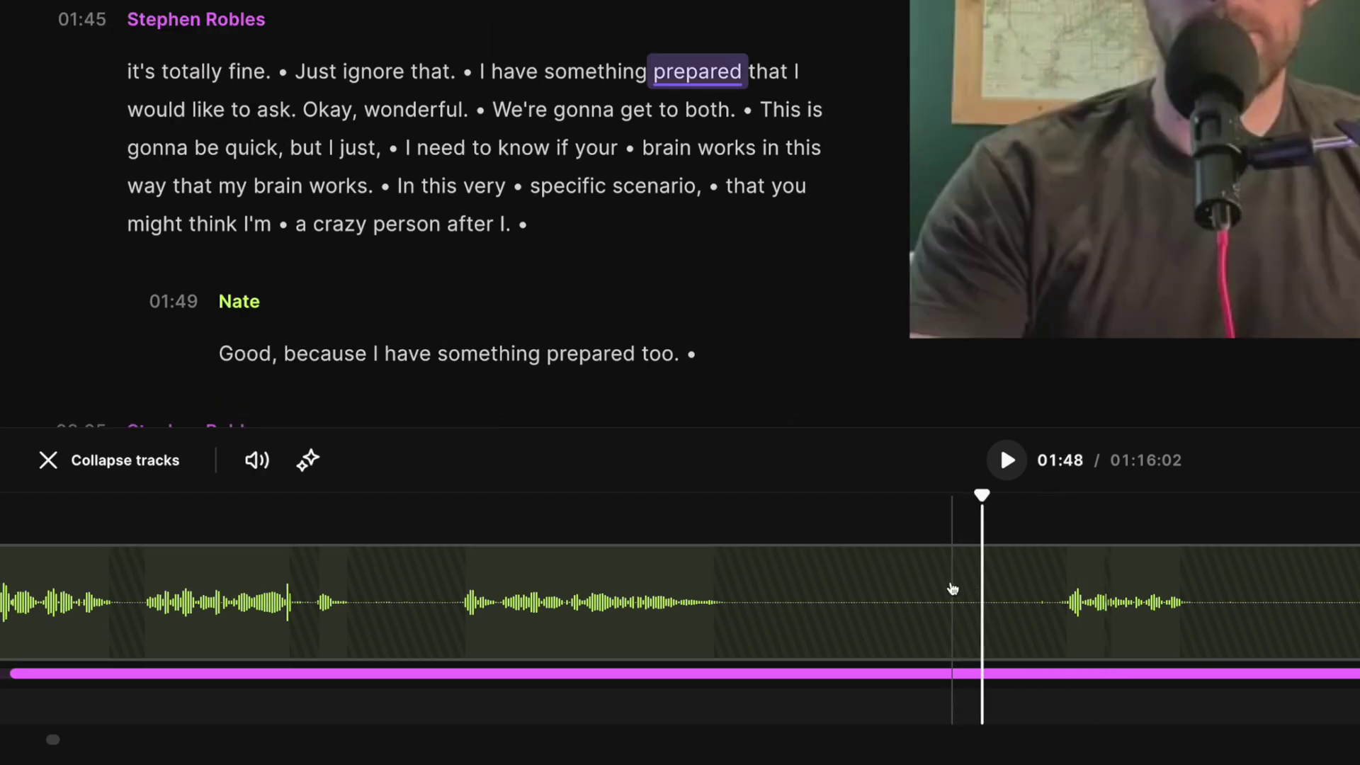
scroll(510, 340, down, 2)
click(287, 185)
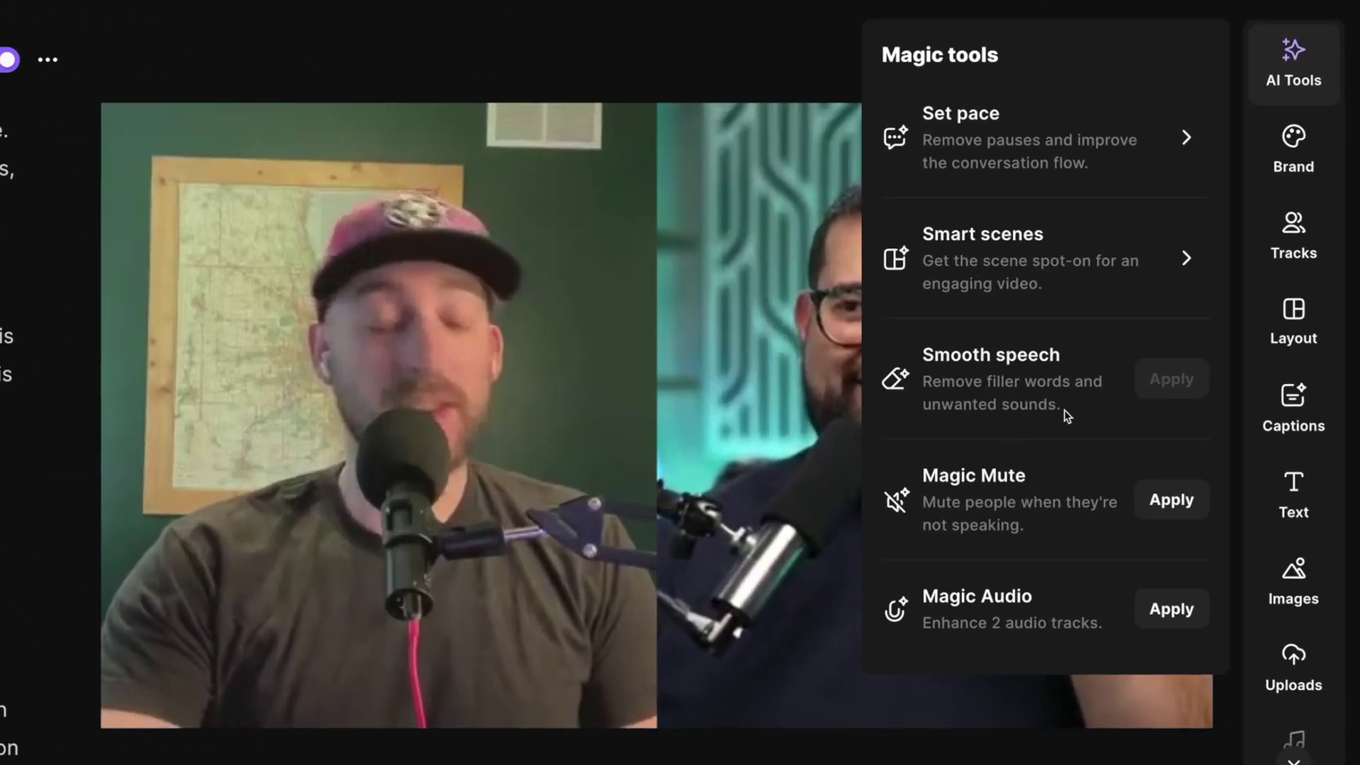
- Apply Magic Mute to every speaker across the whole episode
click(1192, 507)
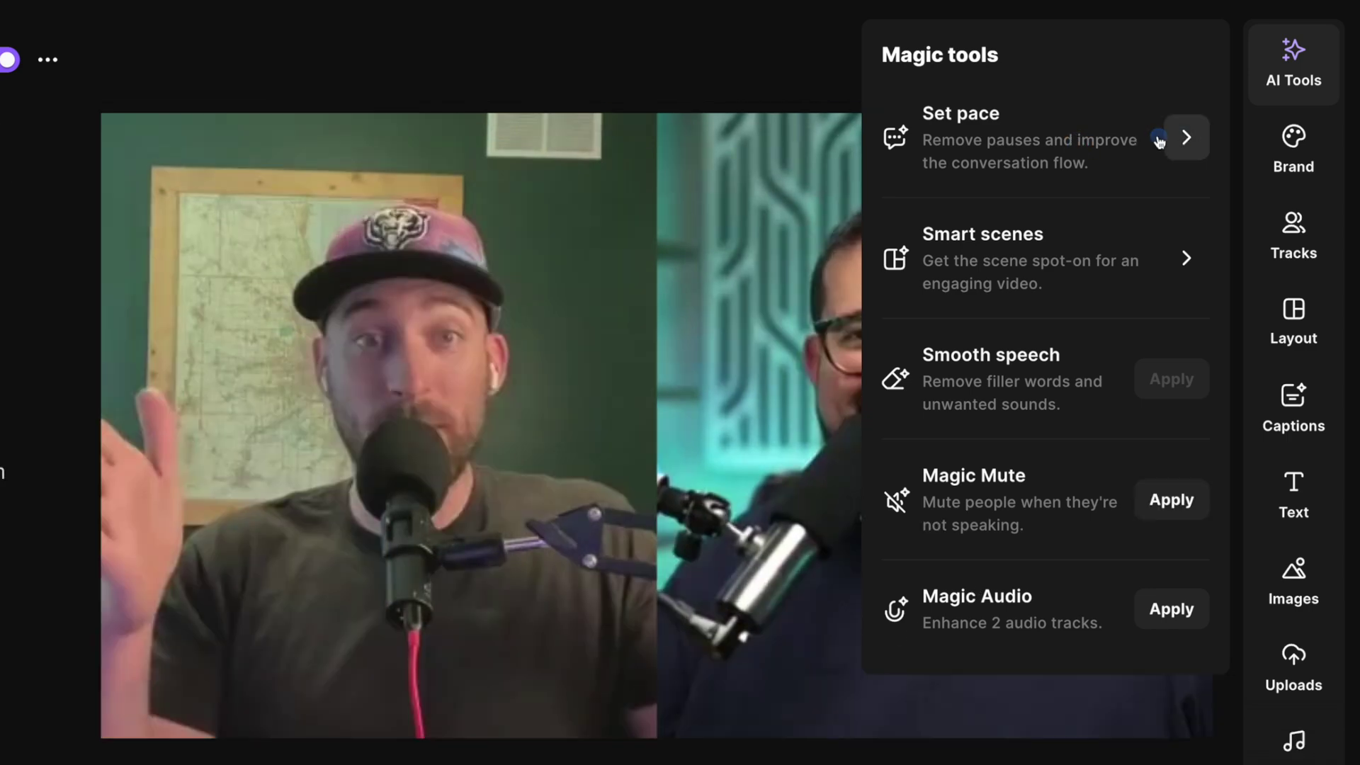
click(1158, 137)
- Remove 246 pauses at the Fast pace, shortening the episode to 01:09:16
click(1047, 248)
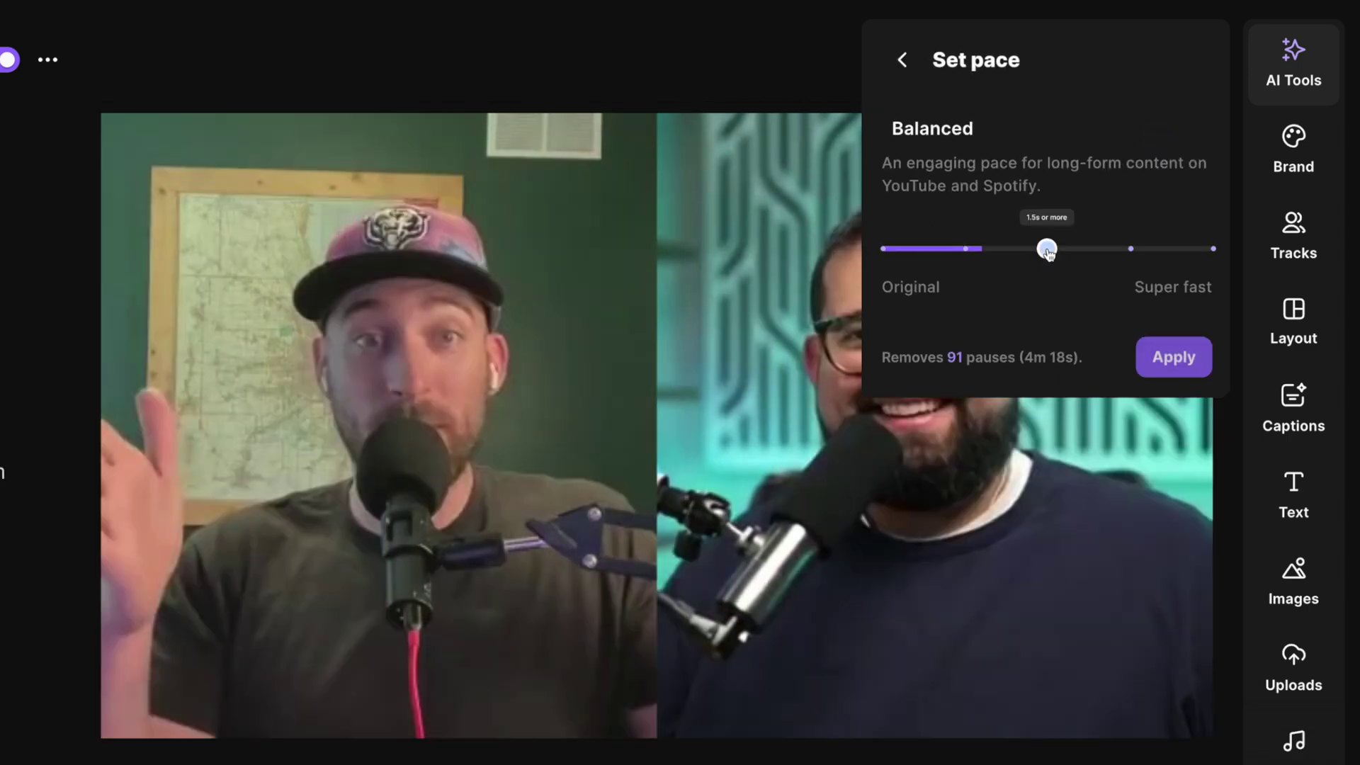
click(1130, 249)
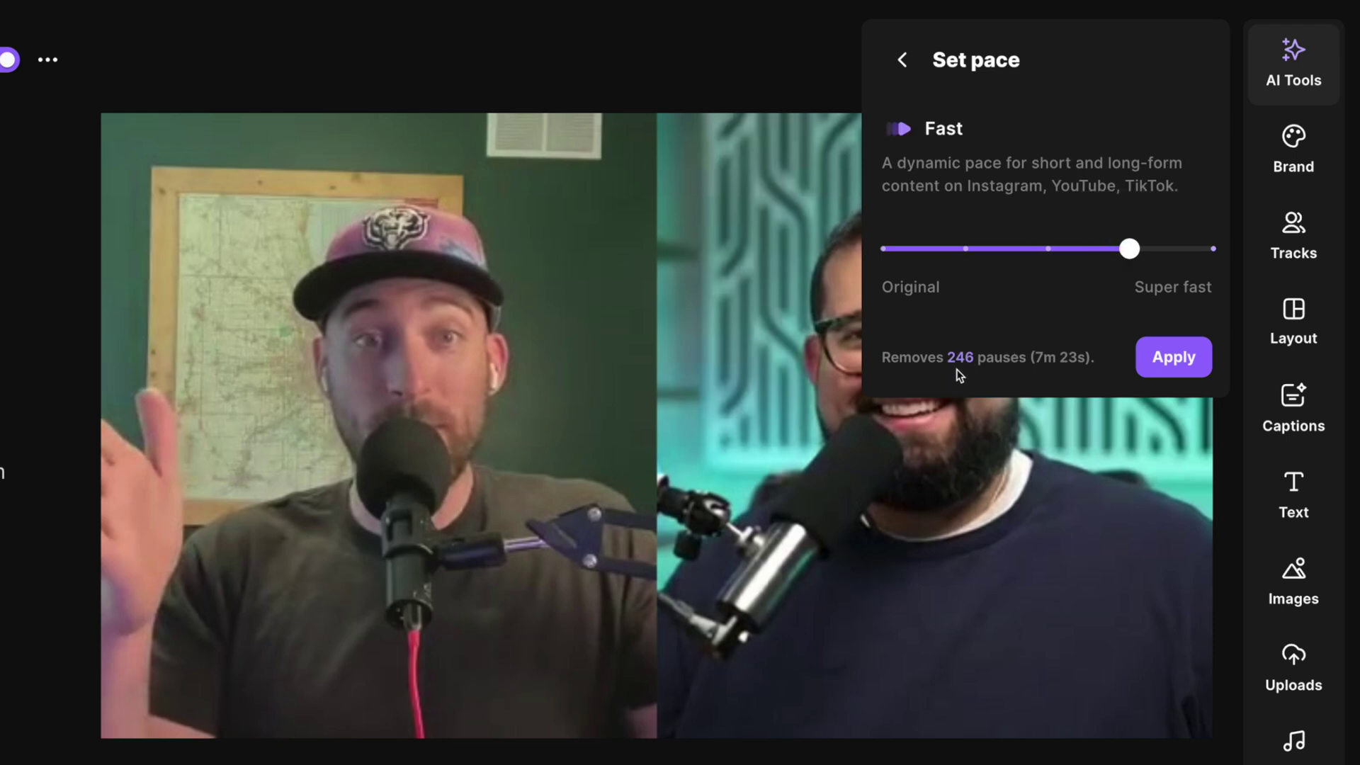
click(1170, 359)
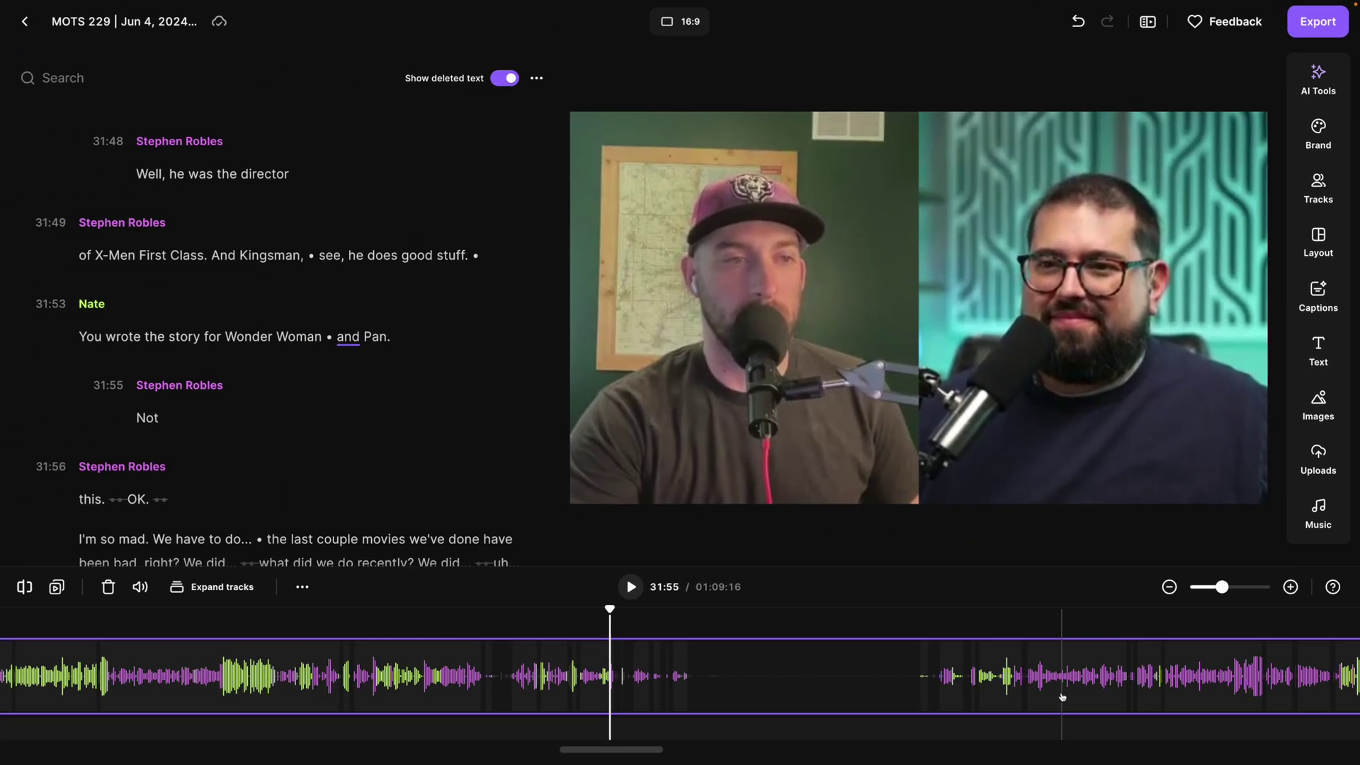
scroll(1062, 697, right, 2)
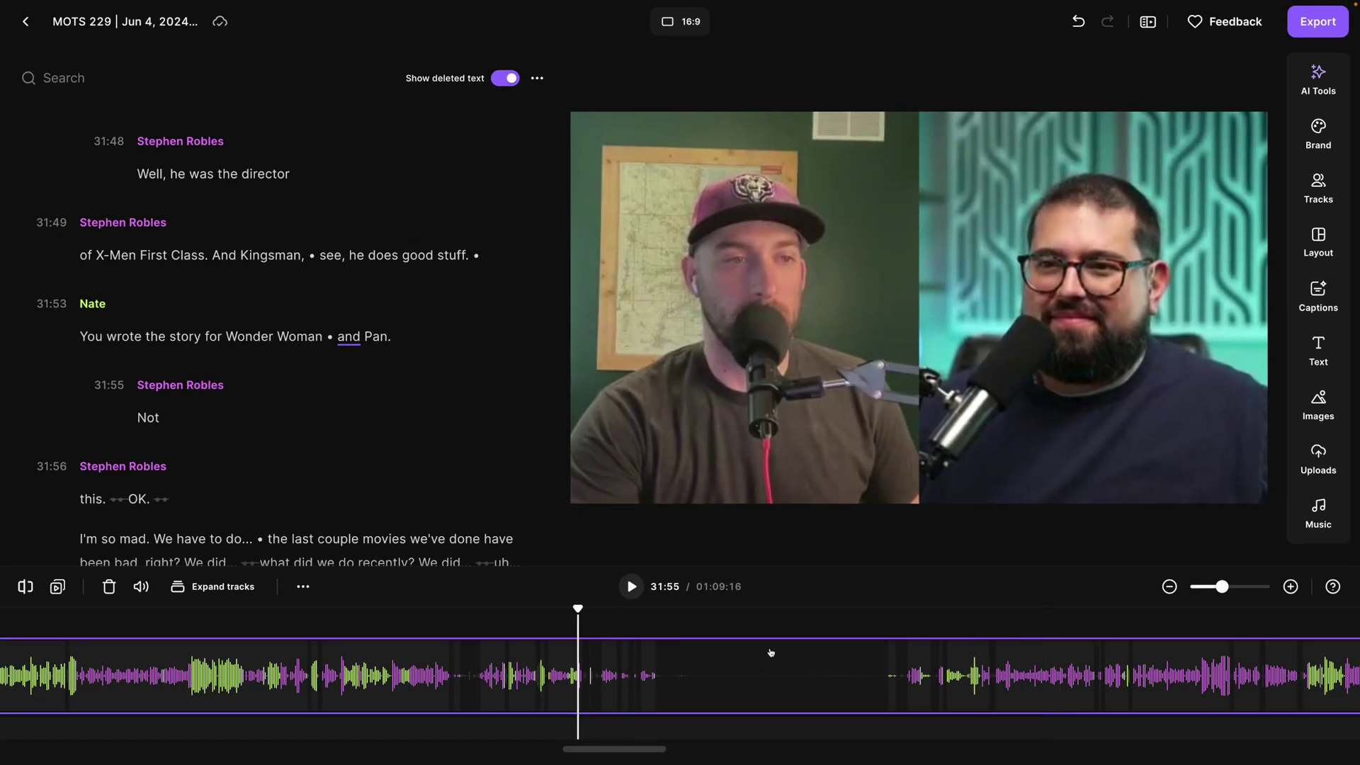
- Delete the crosstalk at 30:34, removing 'like,' and 'Oh,' from the transcript
click(212, 586)
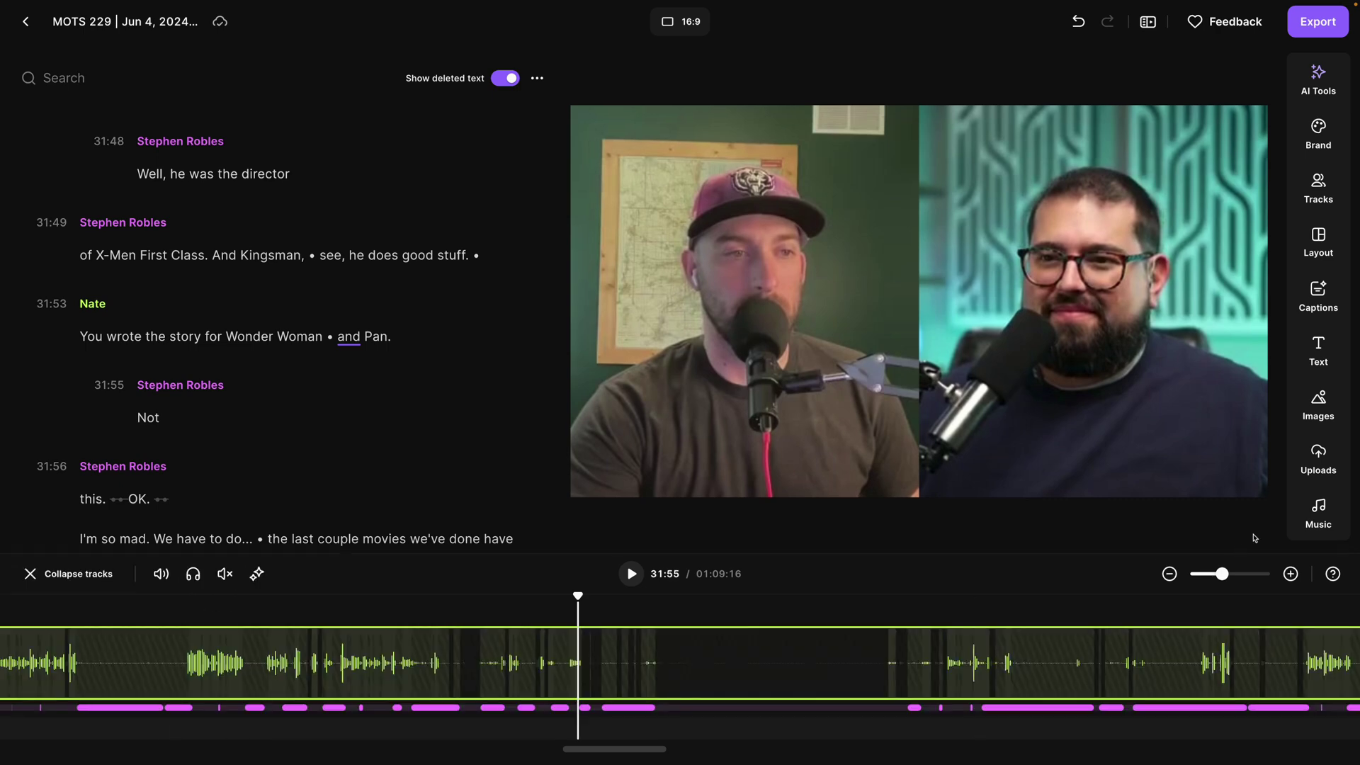
click(1289, 573)
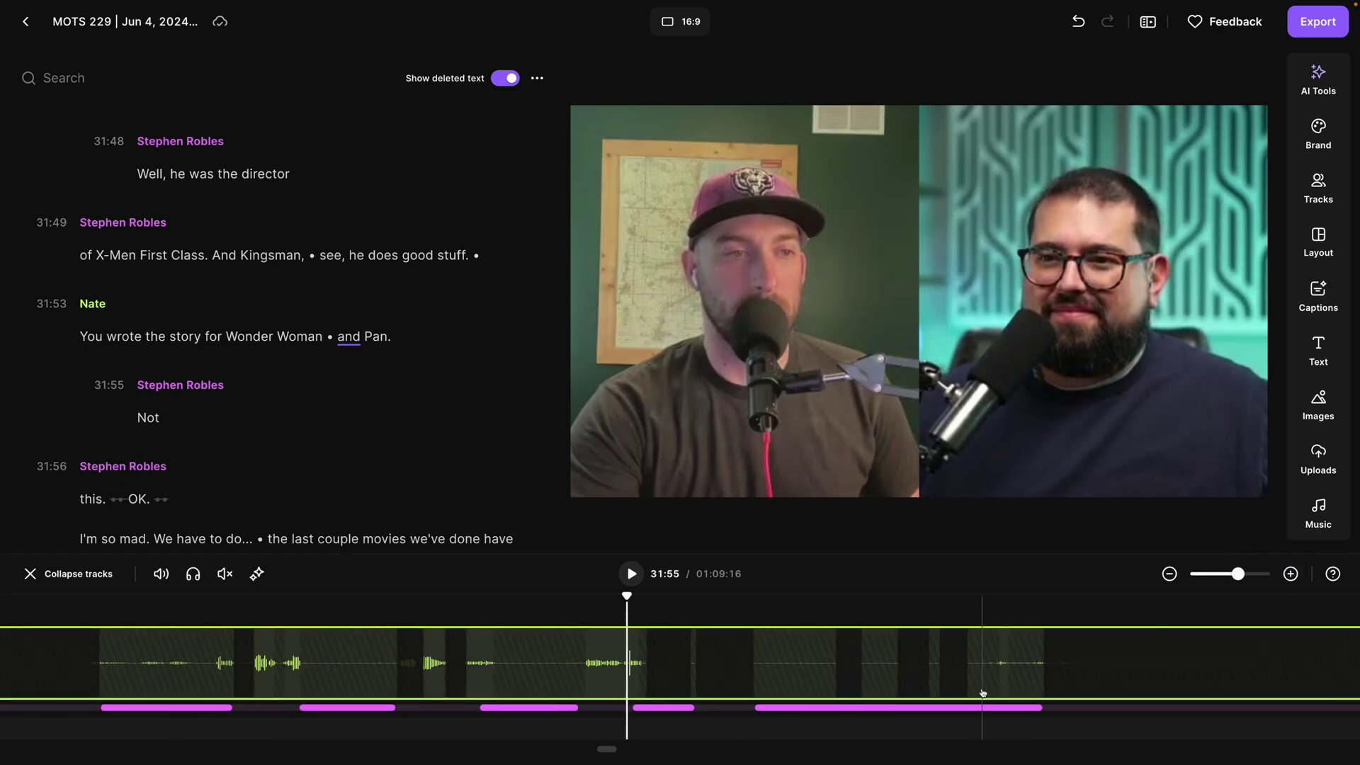
click(850, 707)
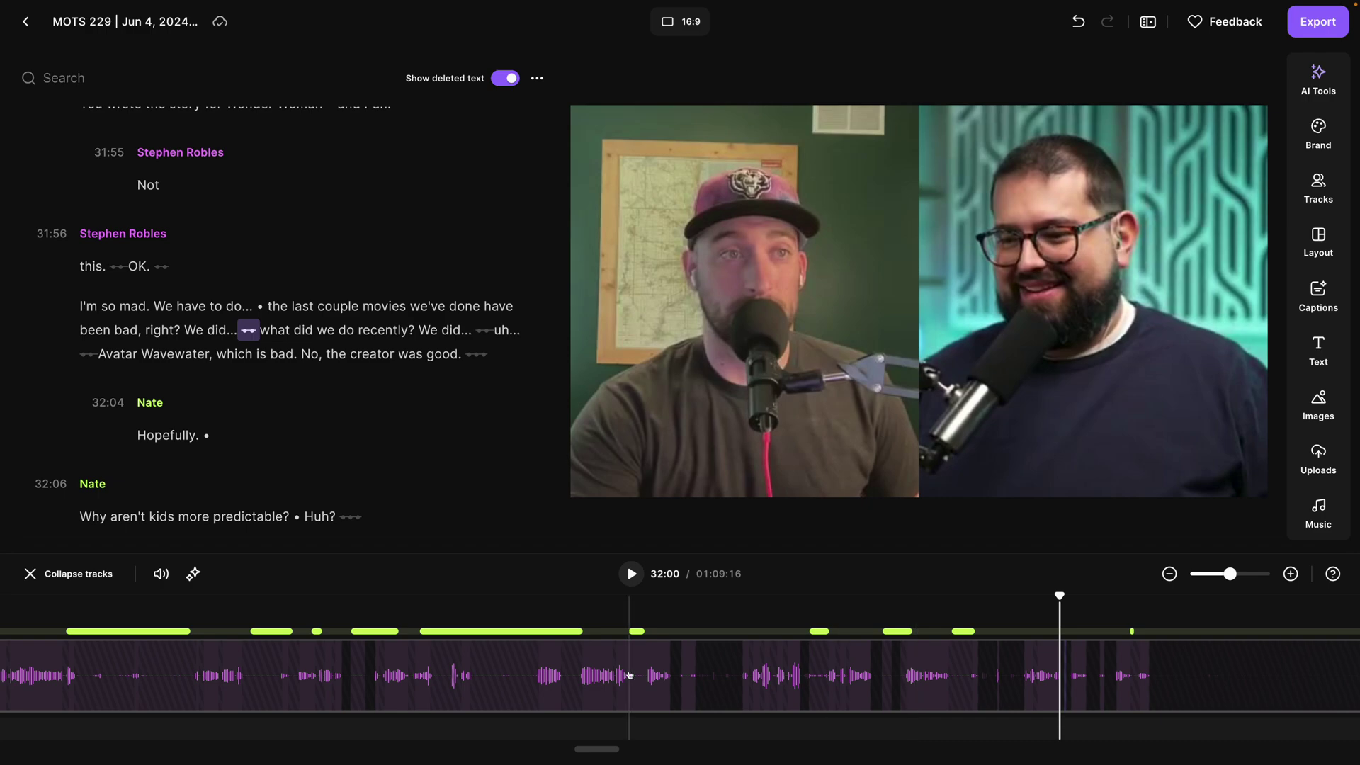
click(963, 630)
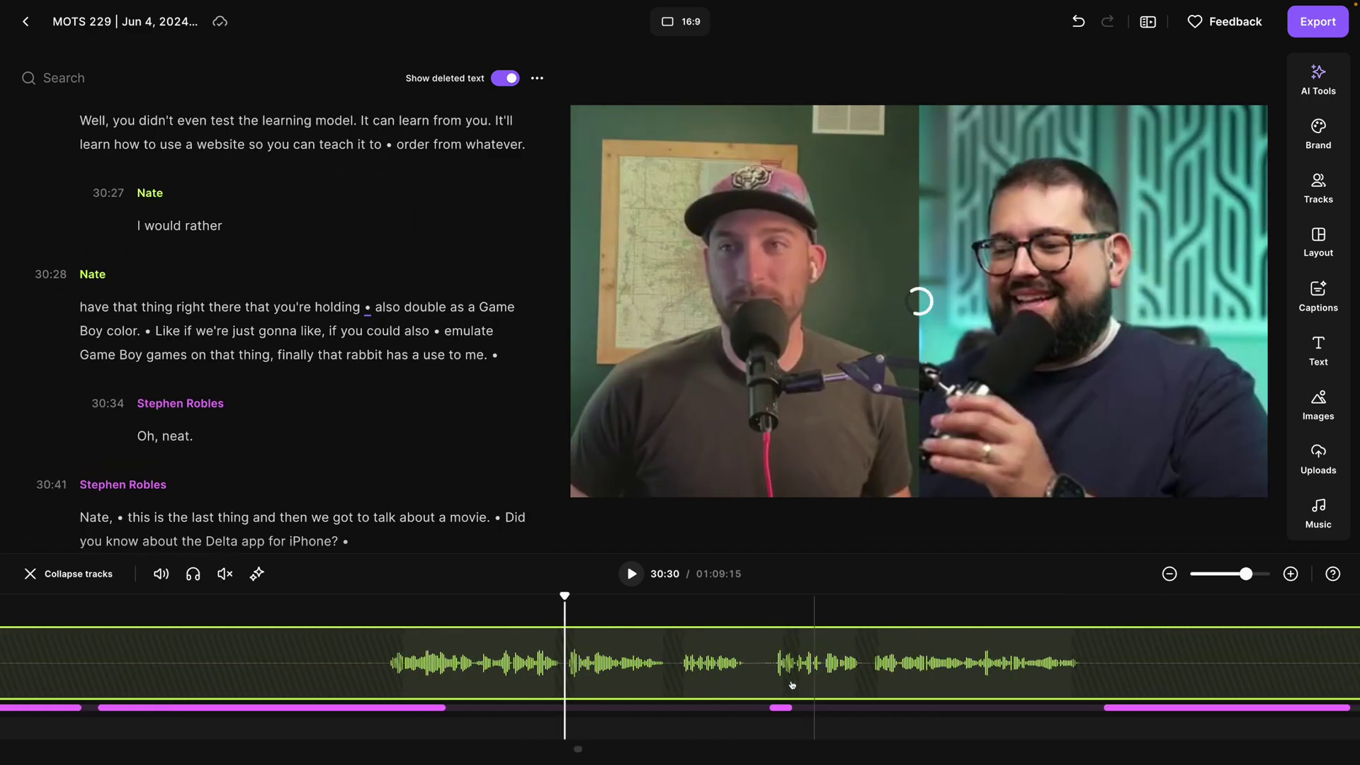
scroll(745, 675, right, 2)
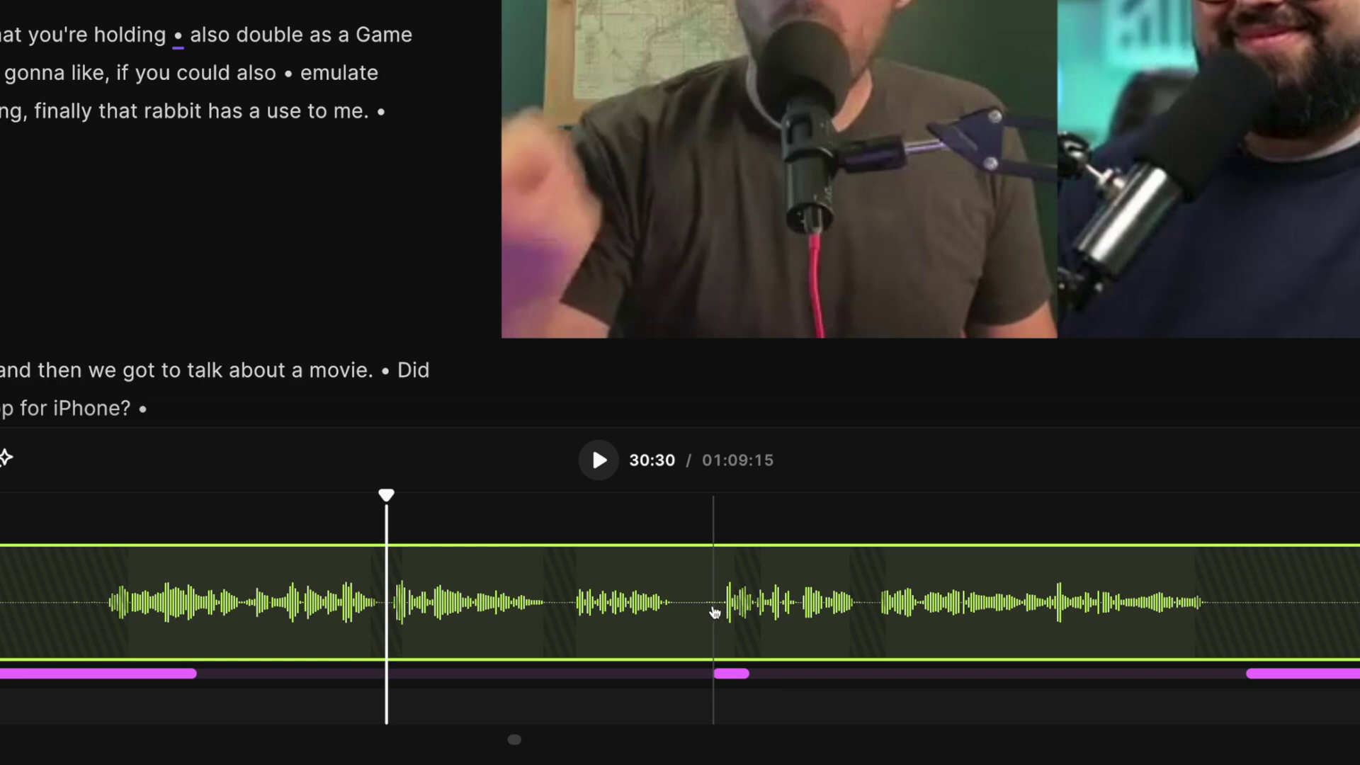
drag(715, 621, 683, 619)
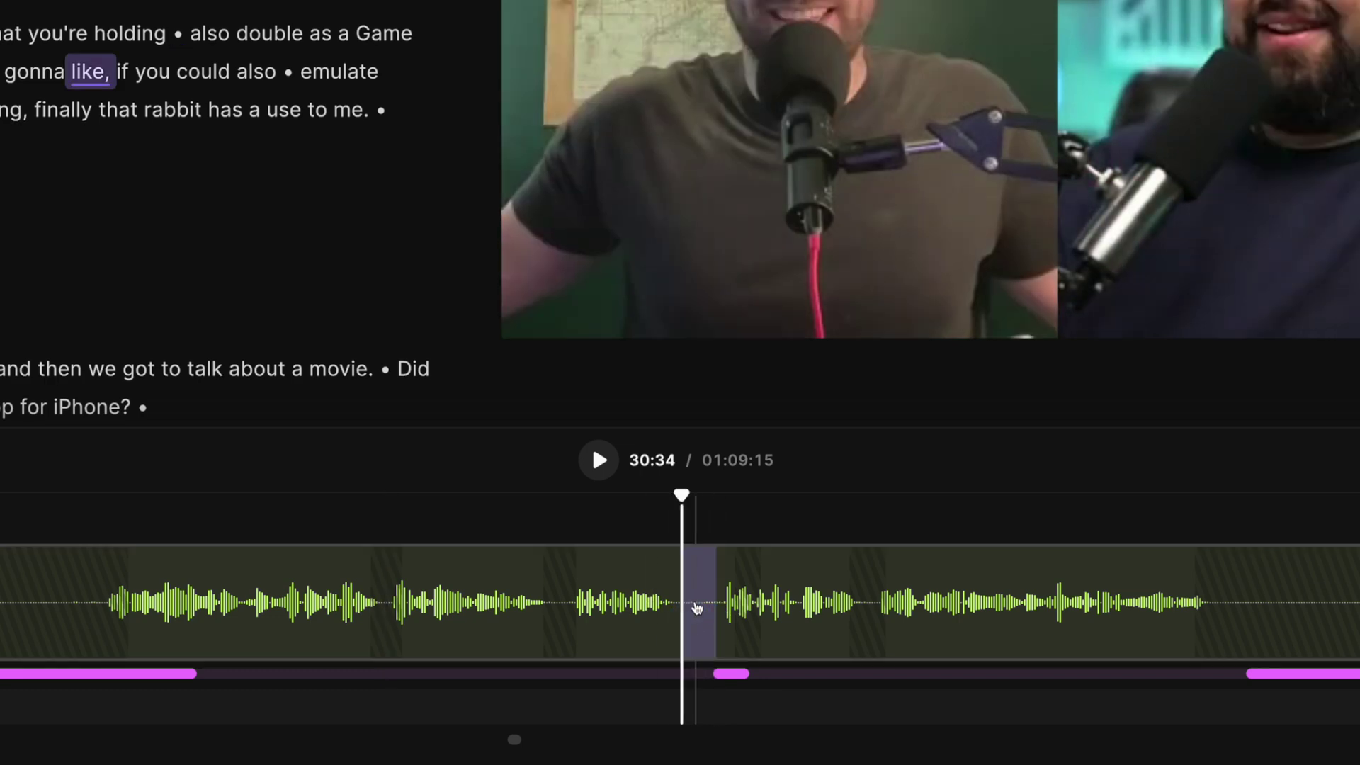
key(Delete)
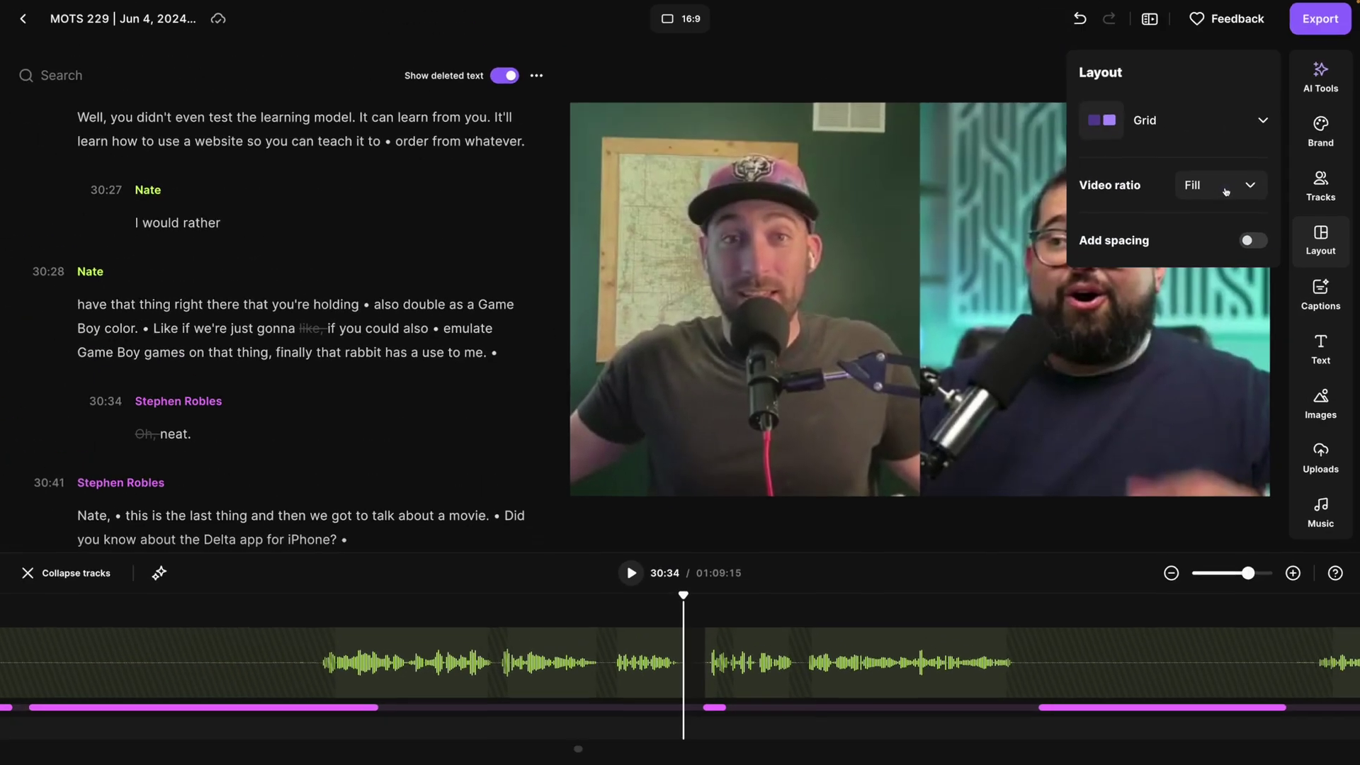
click(1219, 187)
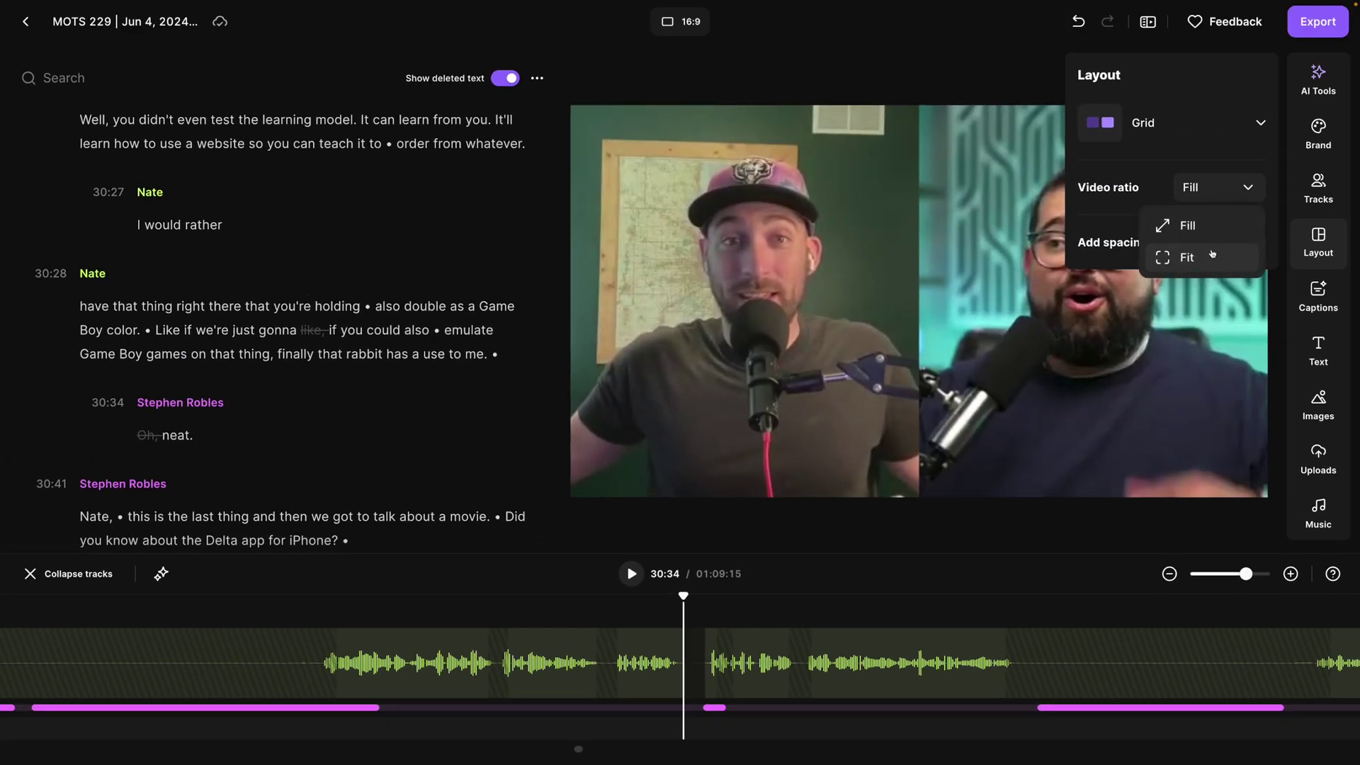
- Add tile spacing, set the lime gradient background, and move the second speaker to the top
click(1251, 242)
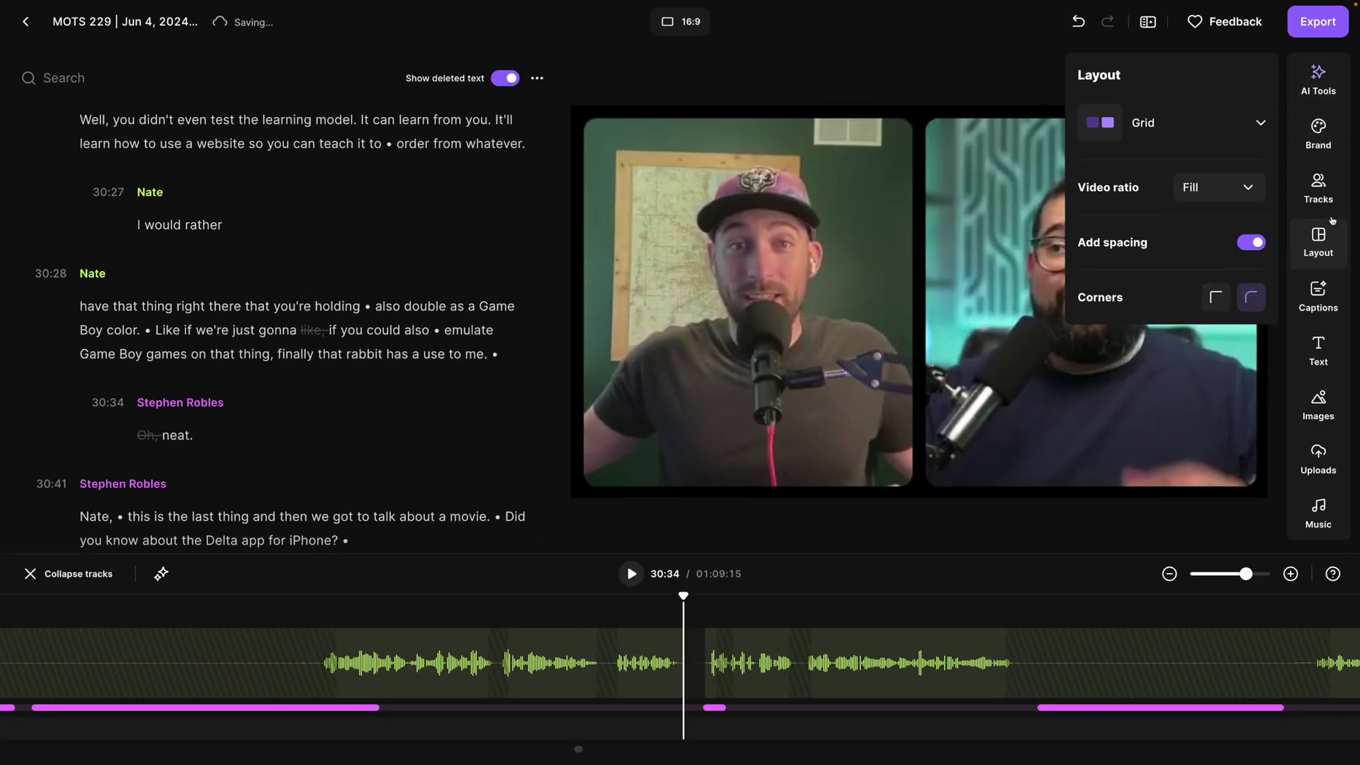
click(1318, 135)
click(1249, 280)
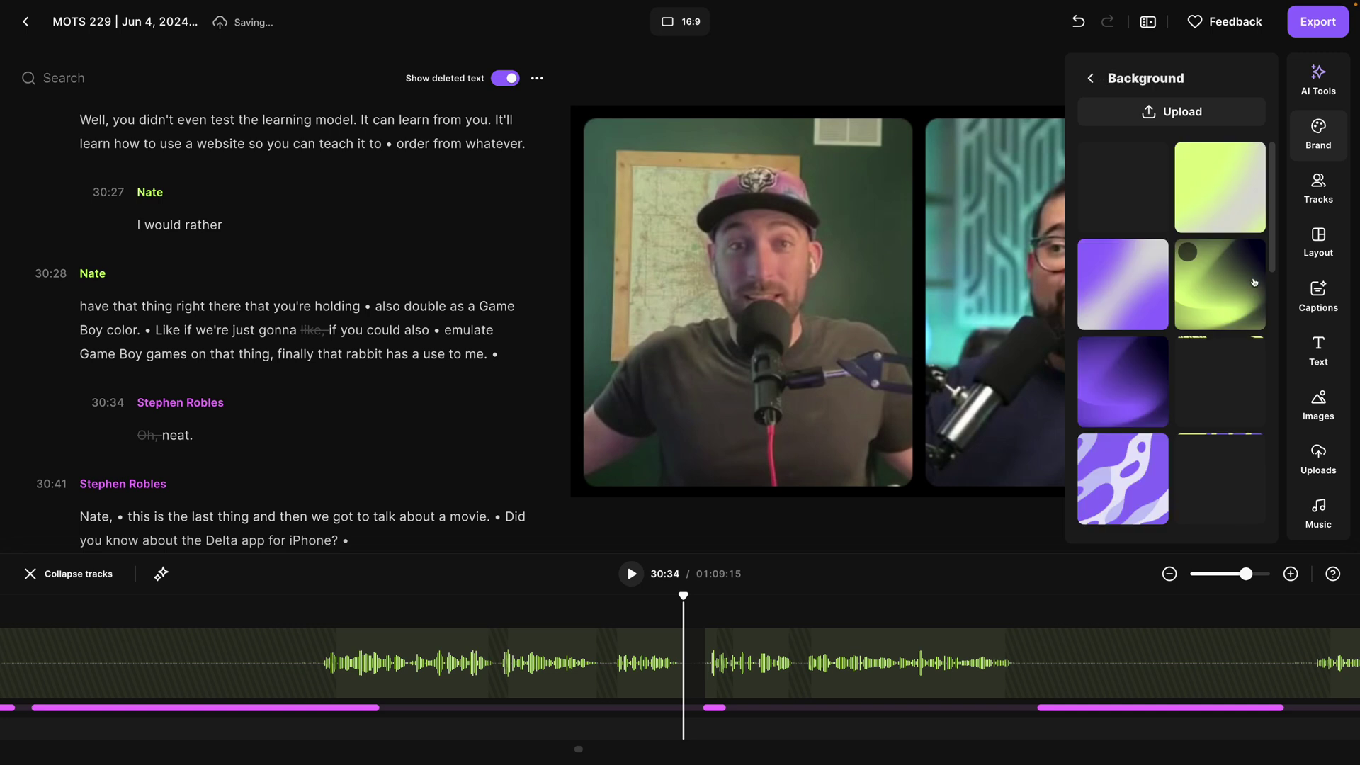
click(1234, 198)
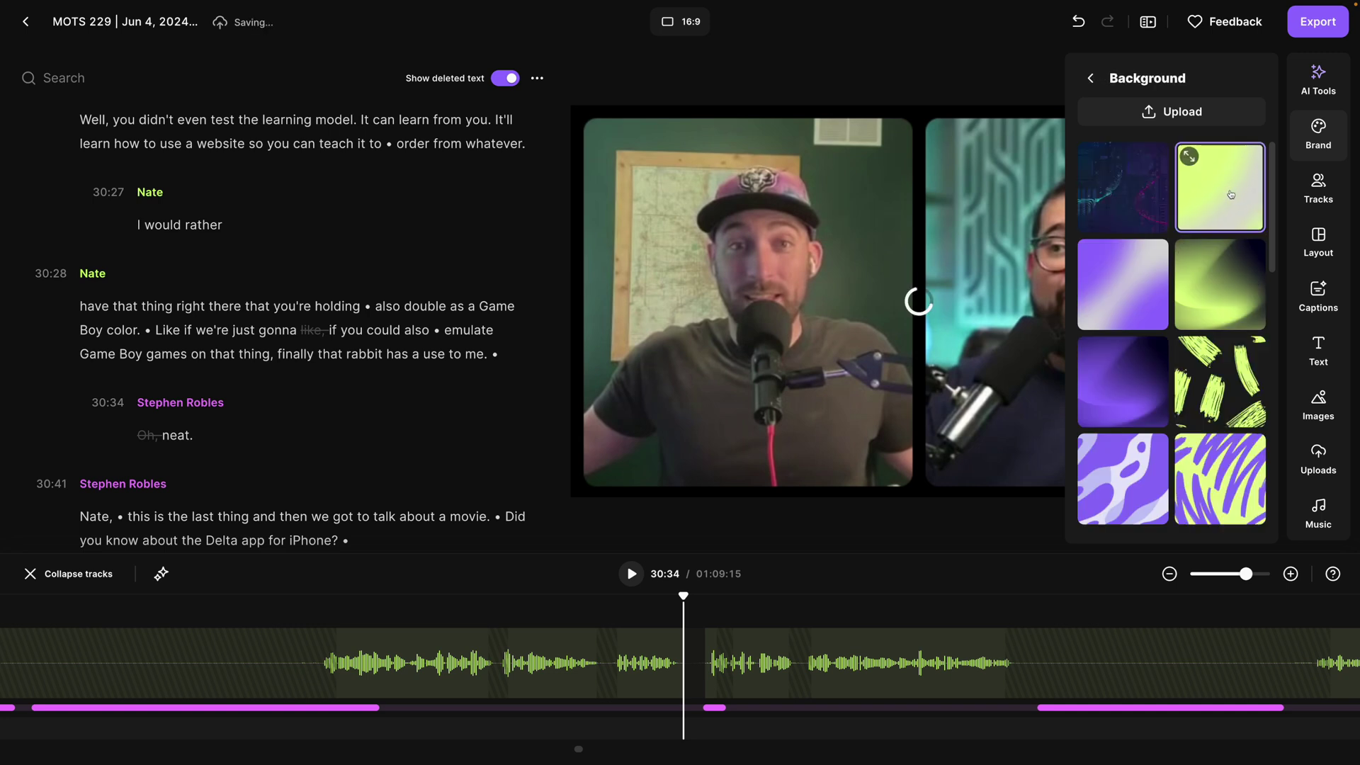
click(1319, 186)
drag(1089, 192, 1088, 153)
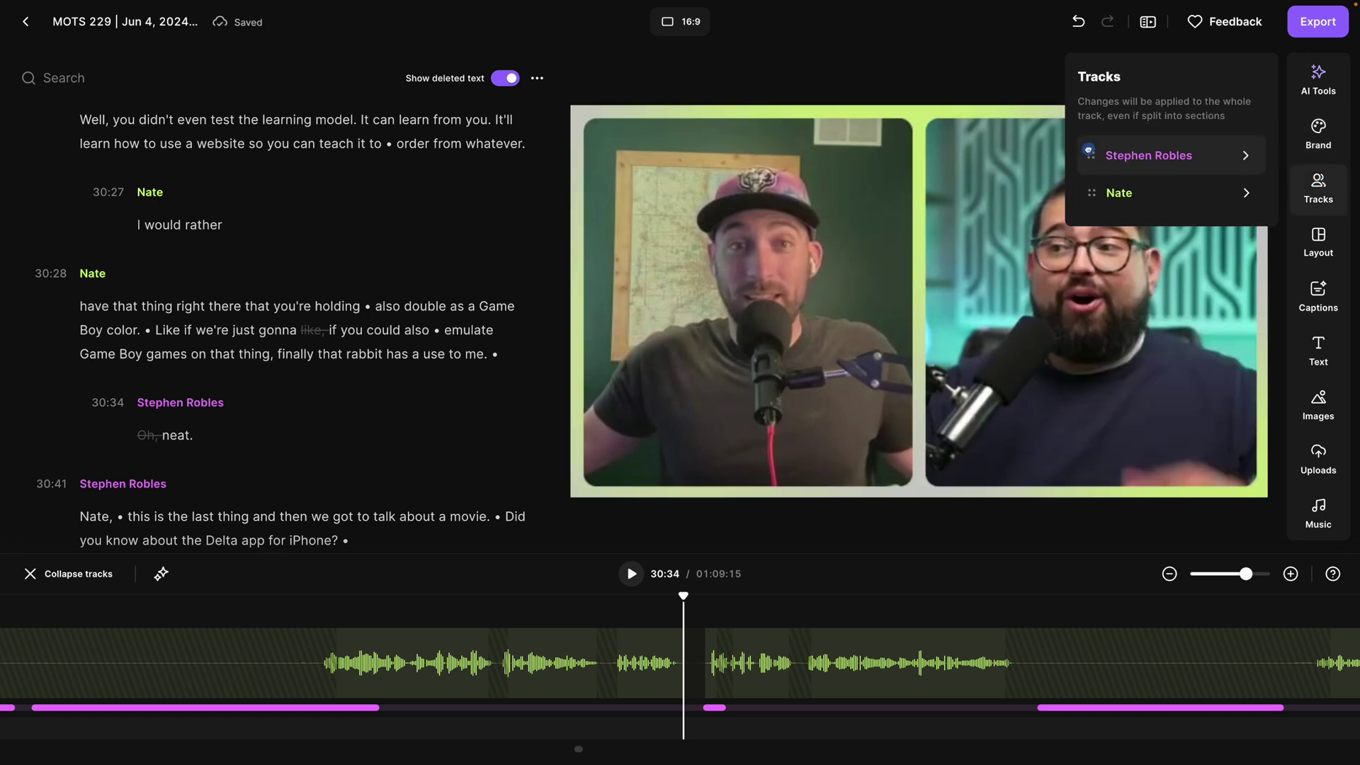
- Apply a caption style with the Boxed caption animation
click(1316, 299)
click(1133, 453)
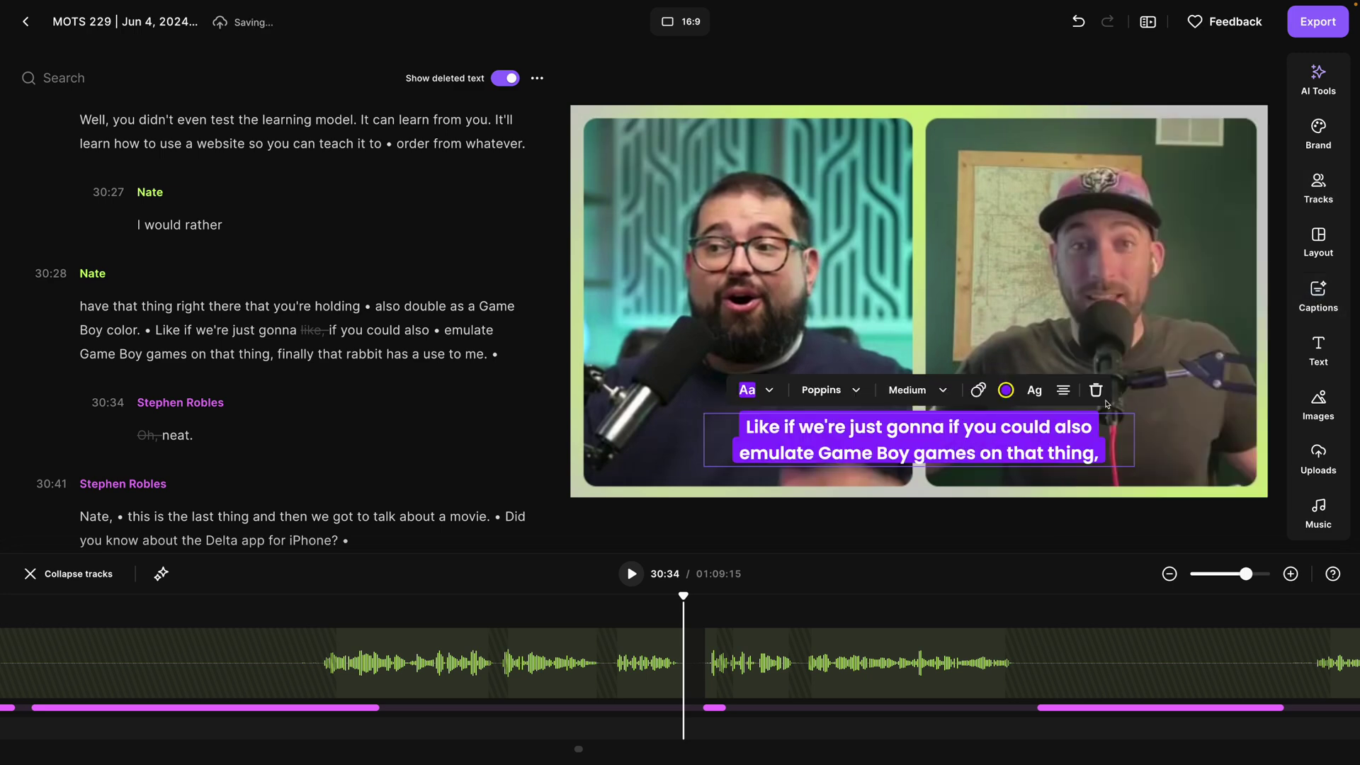
click(980, 391)
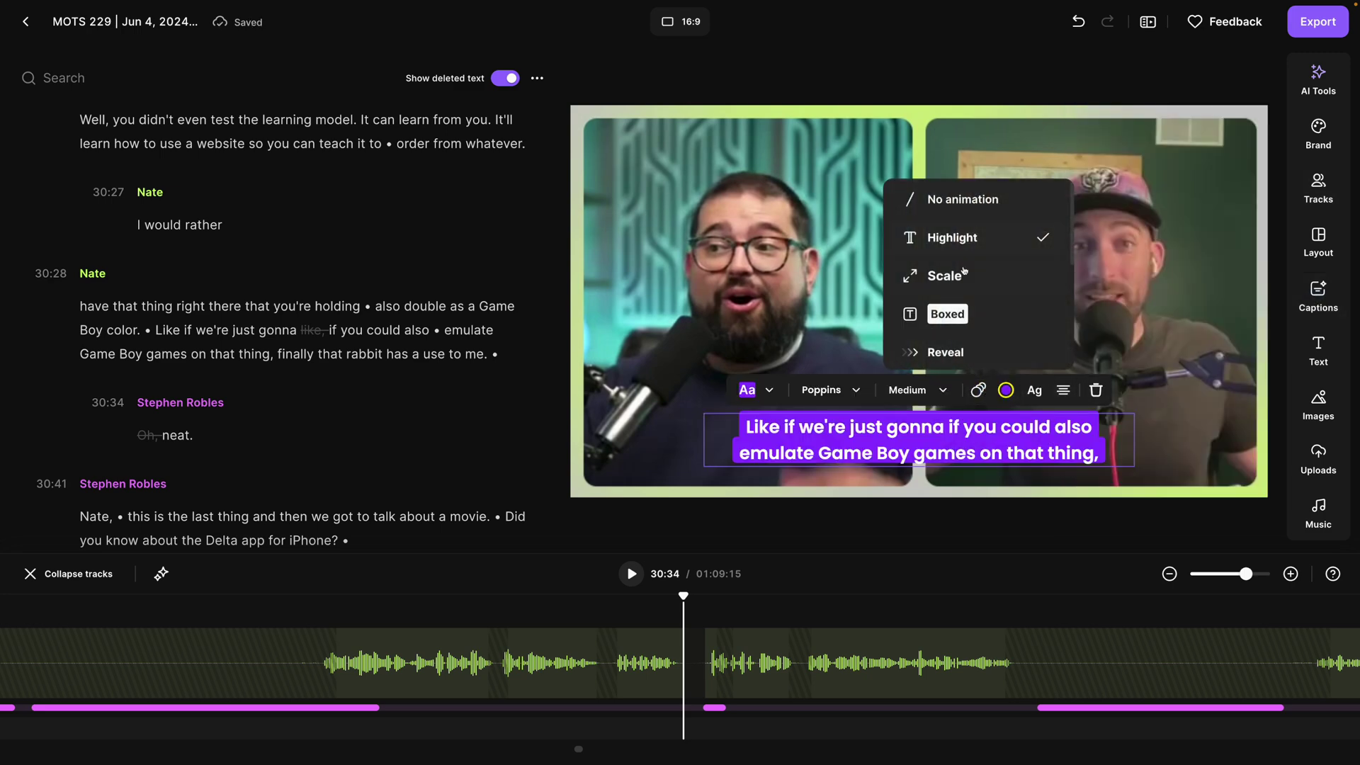
click(959, 319)
click(1316, 347)
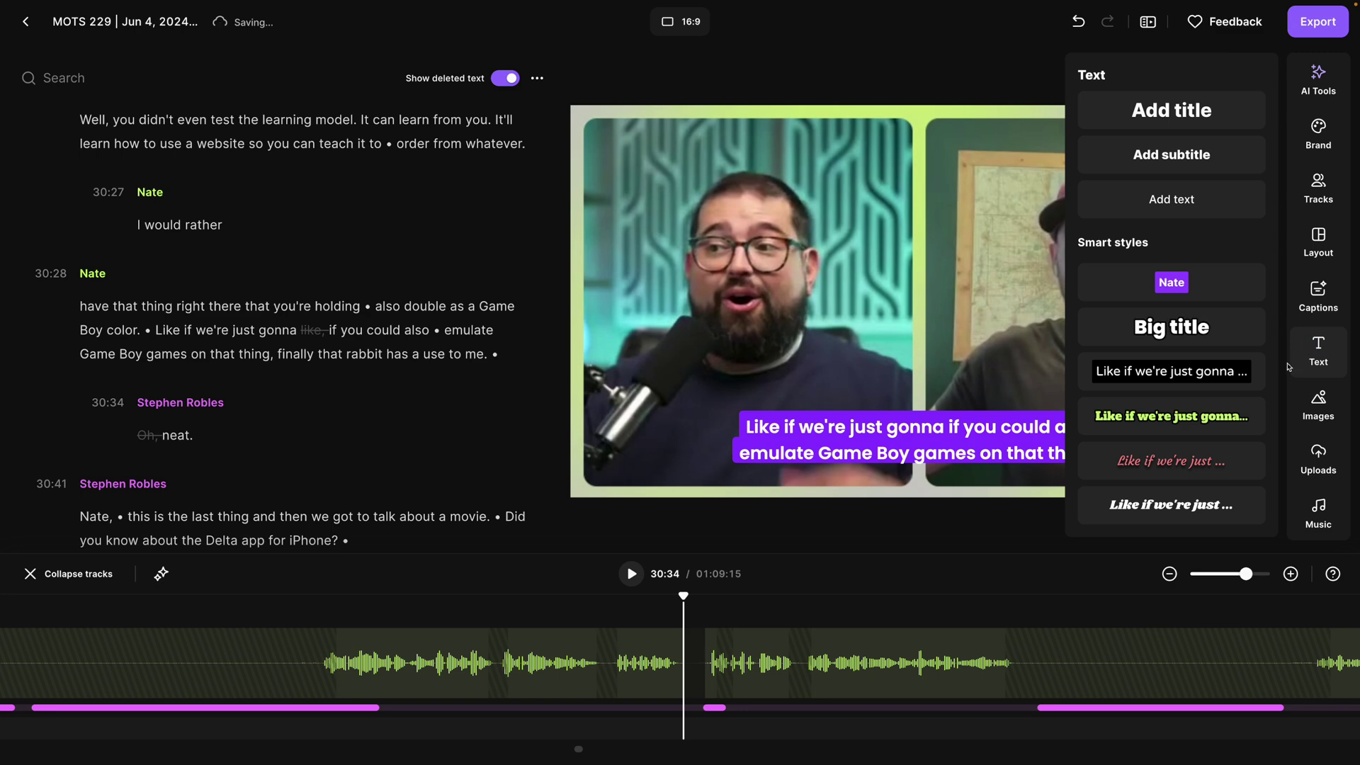
- Add the stock photo of a person wearing a VR headset as an overlay at 30:34
click(1318, 407)
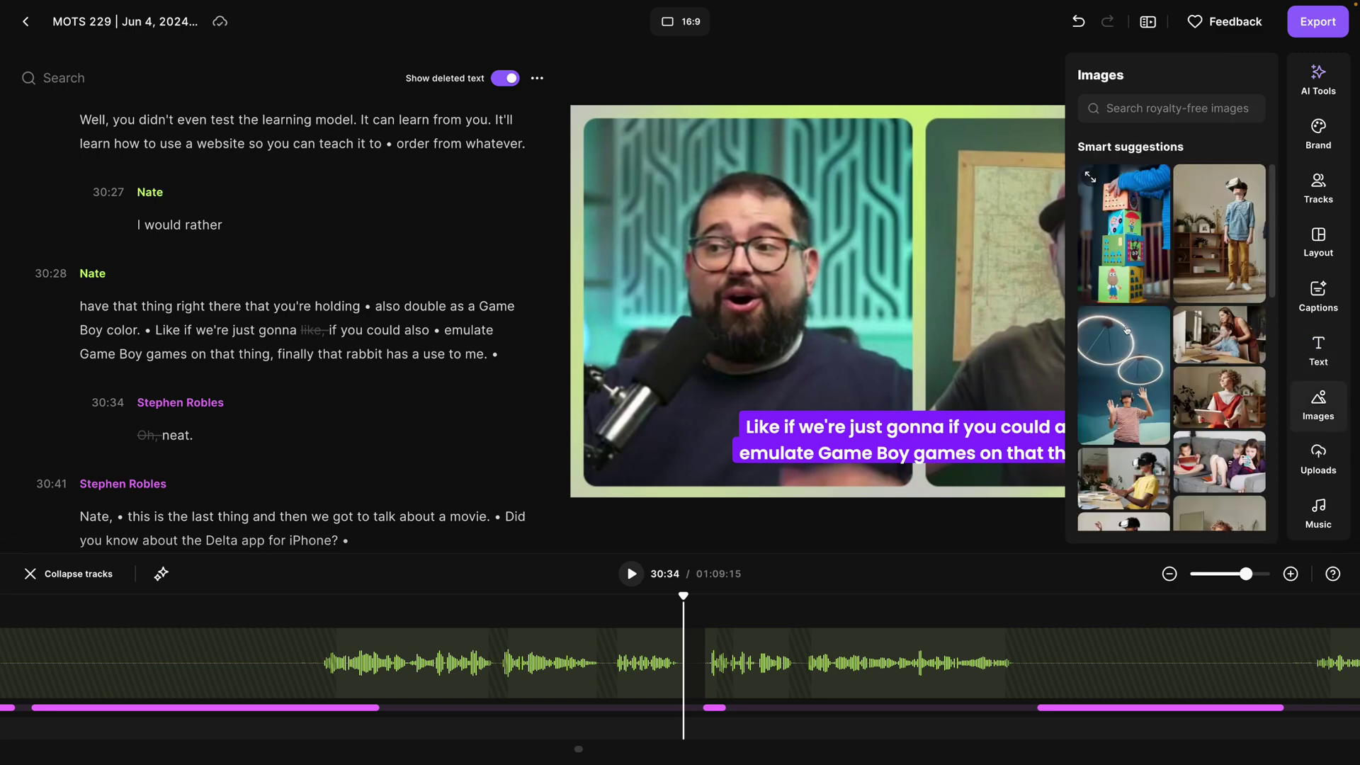
scroll(1232, 382, down, 1)
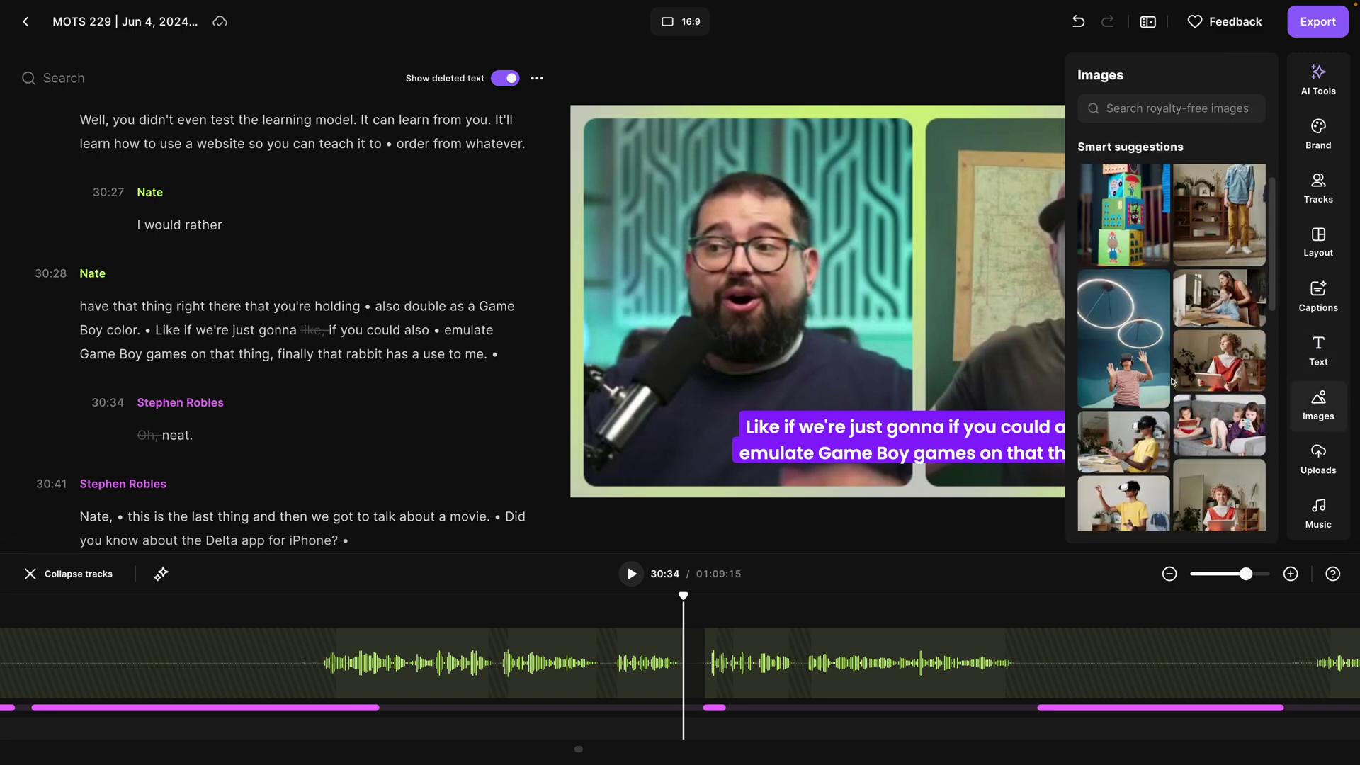
click(1119, 432)
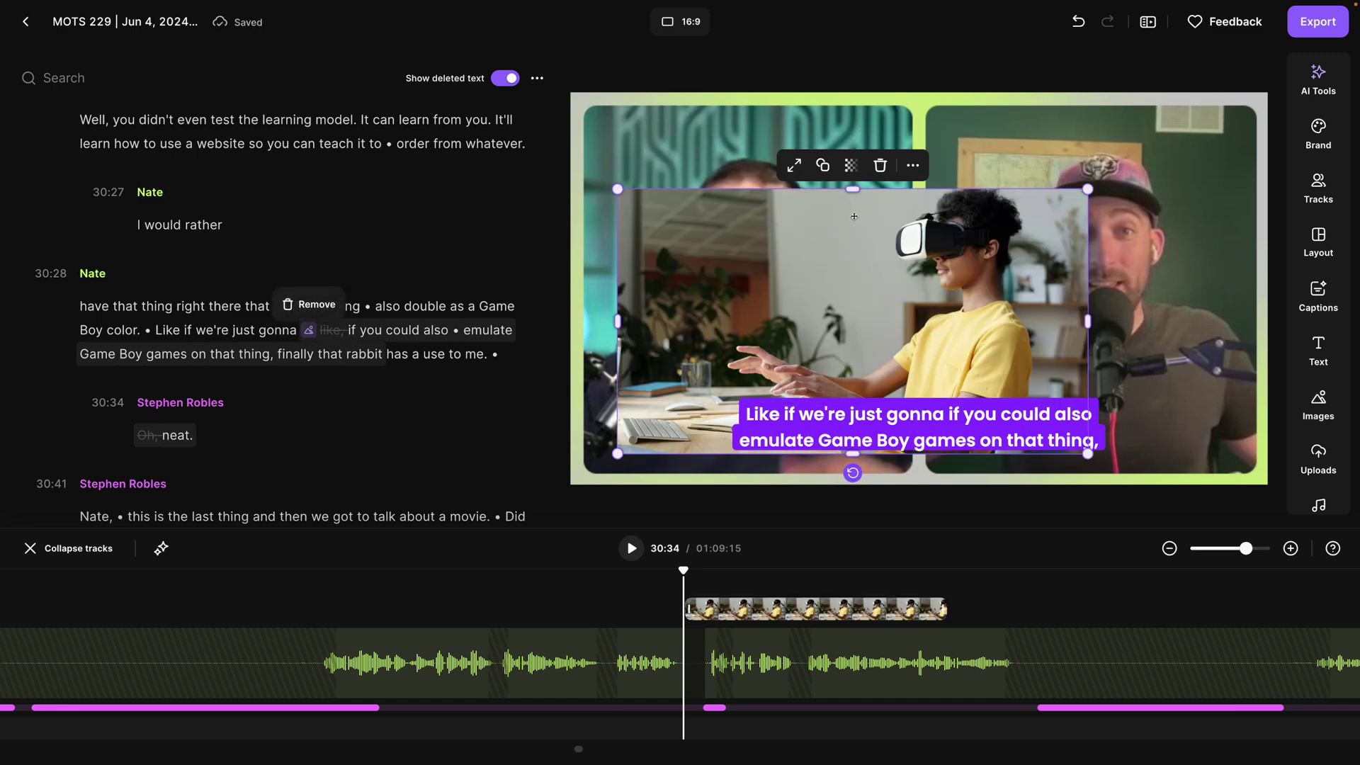
- Look through the uploaded videos library, then close the media panel and deselect the overlay
click(1319, 459)
click(1167, 181)
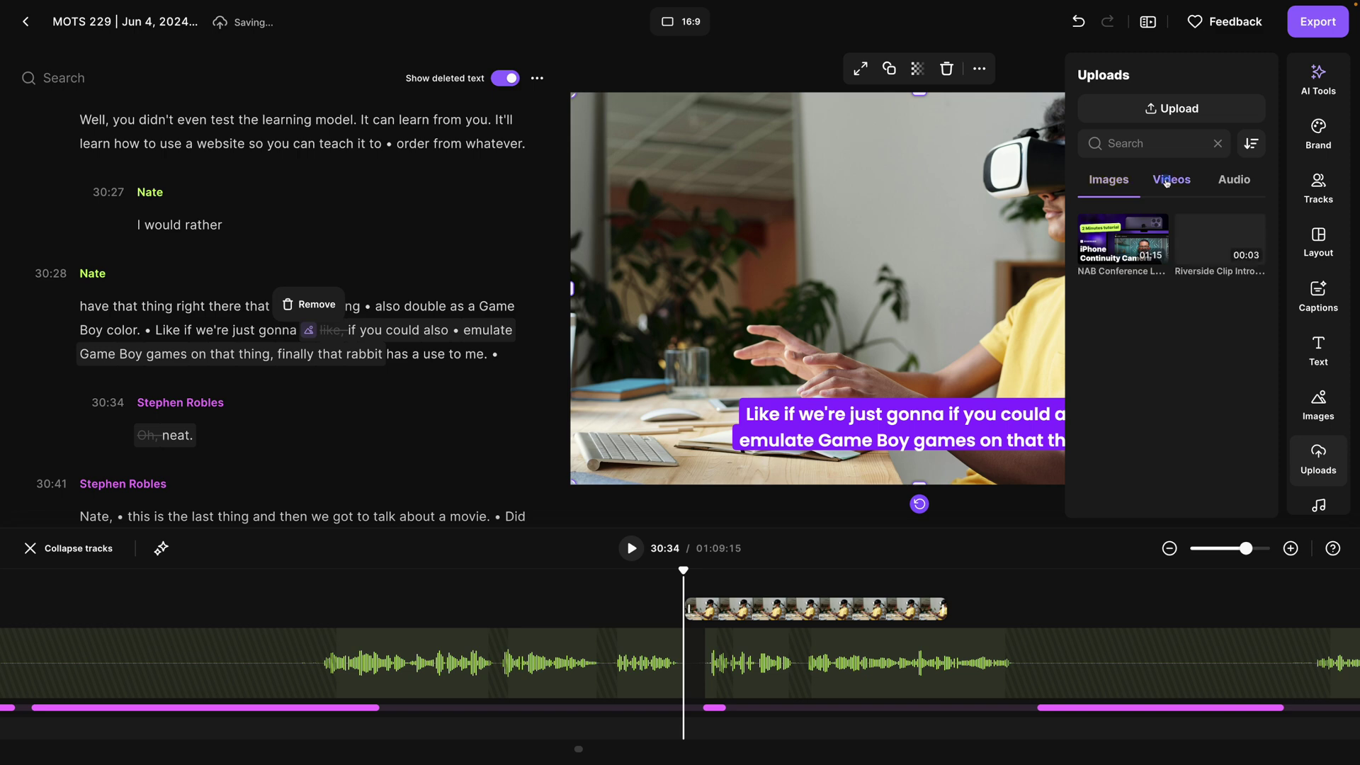
key(Escape)
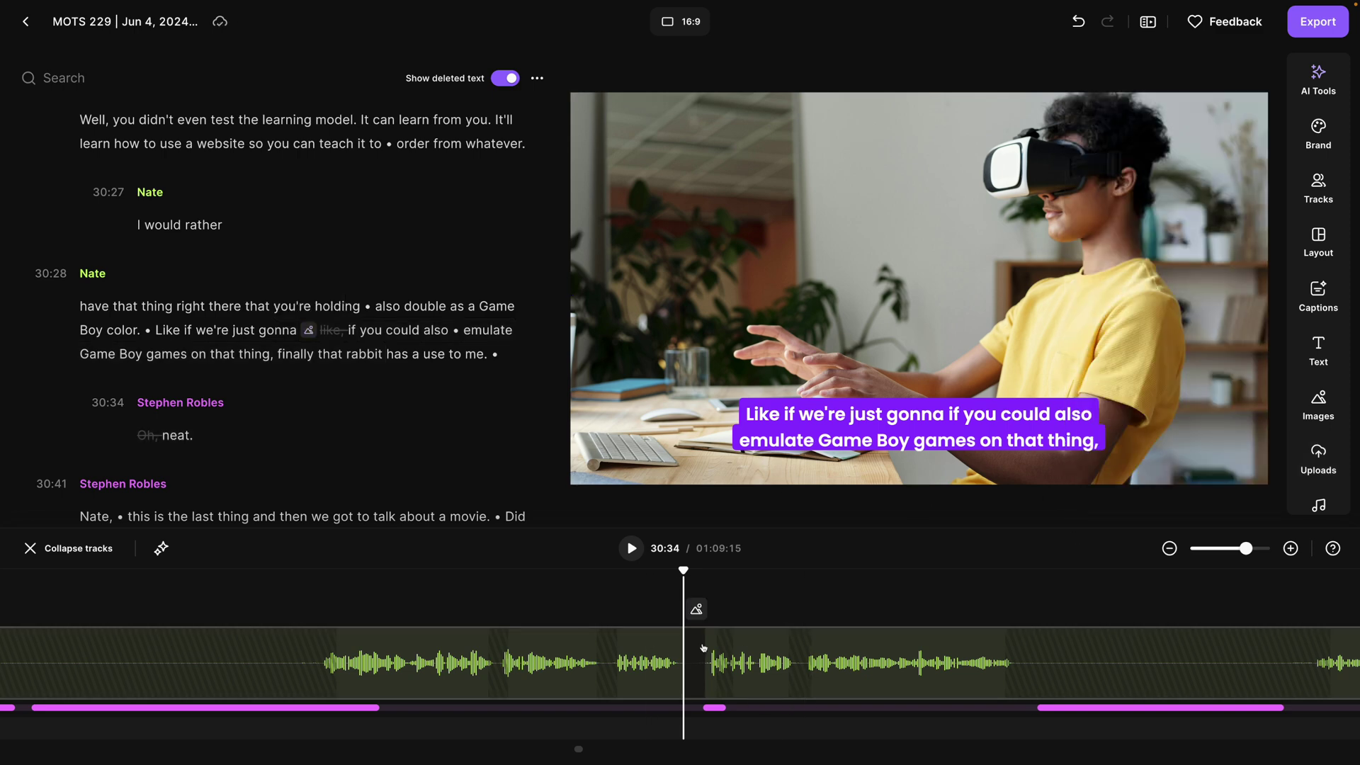
- Set the export video quality to 2160p 4K and turn on Normalize Audio Levels
click(1317, 21)
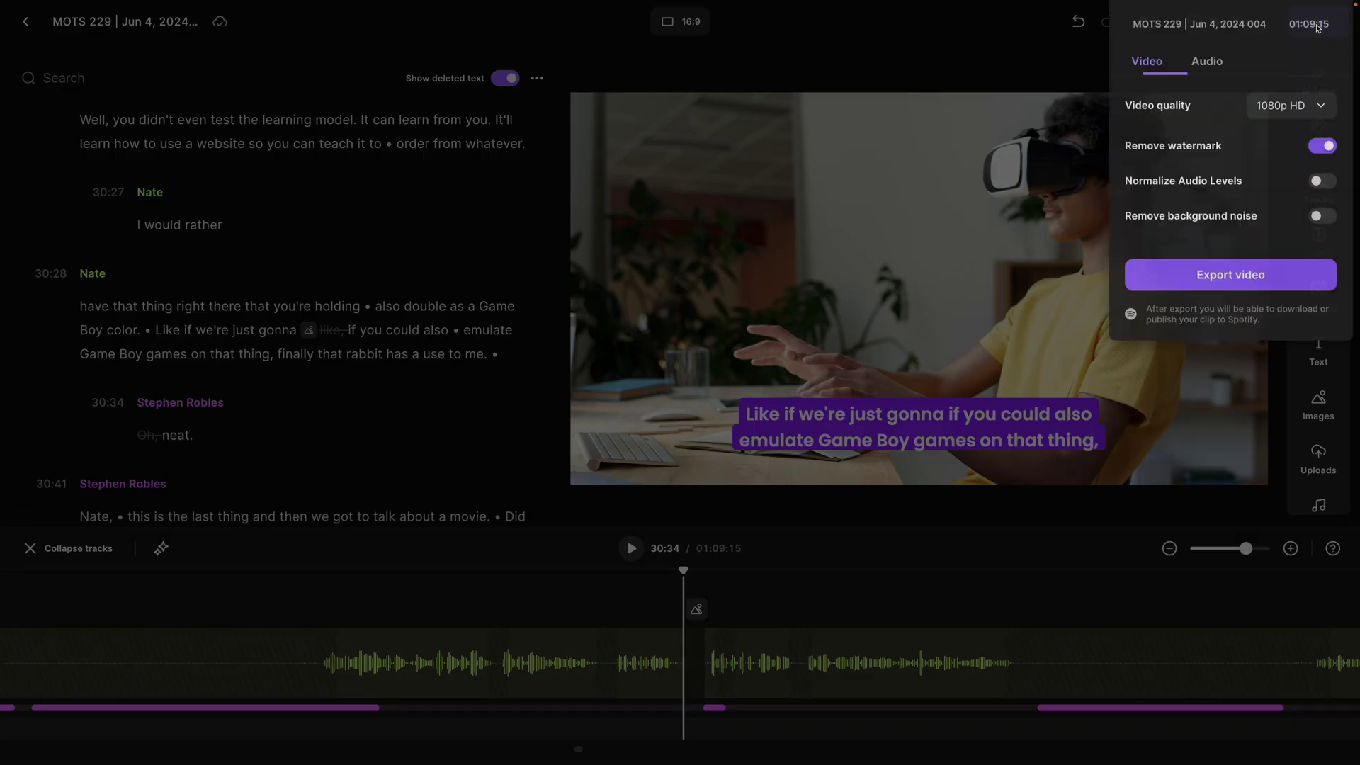
click(1287, 140)
click(1246, 431)
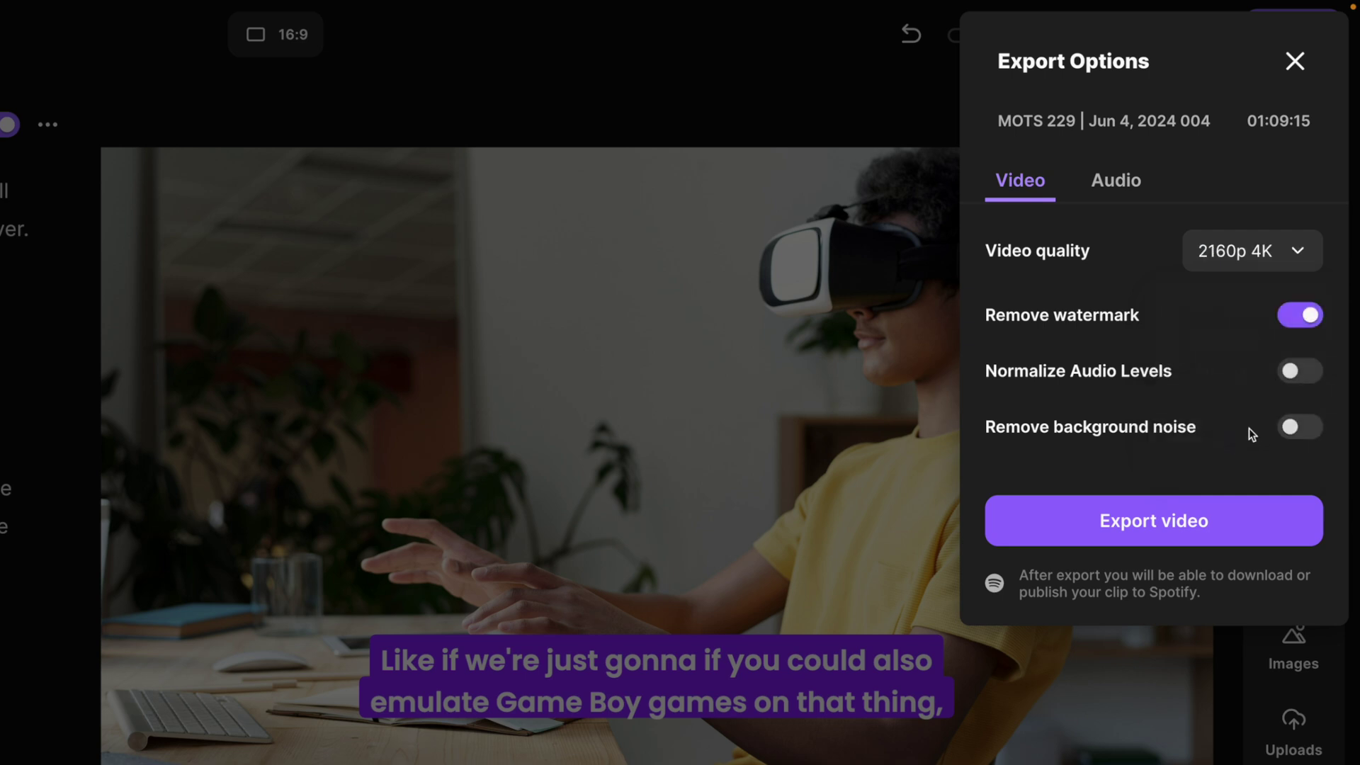
click(1300, 372)
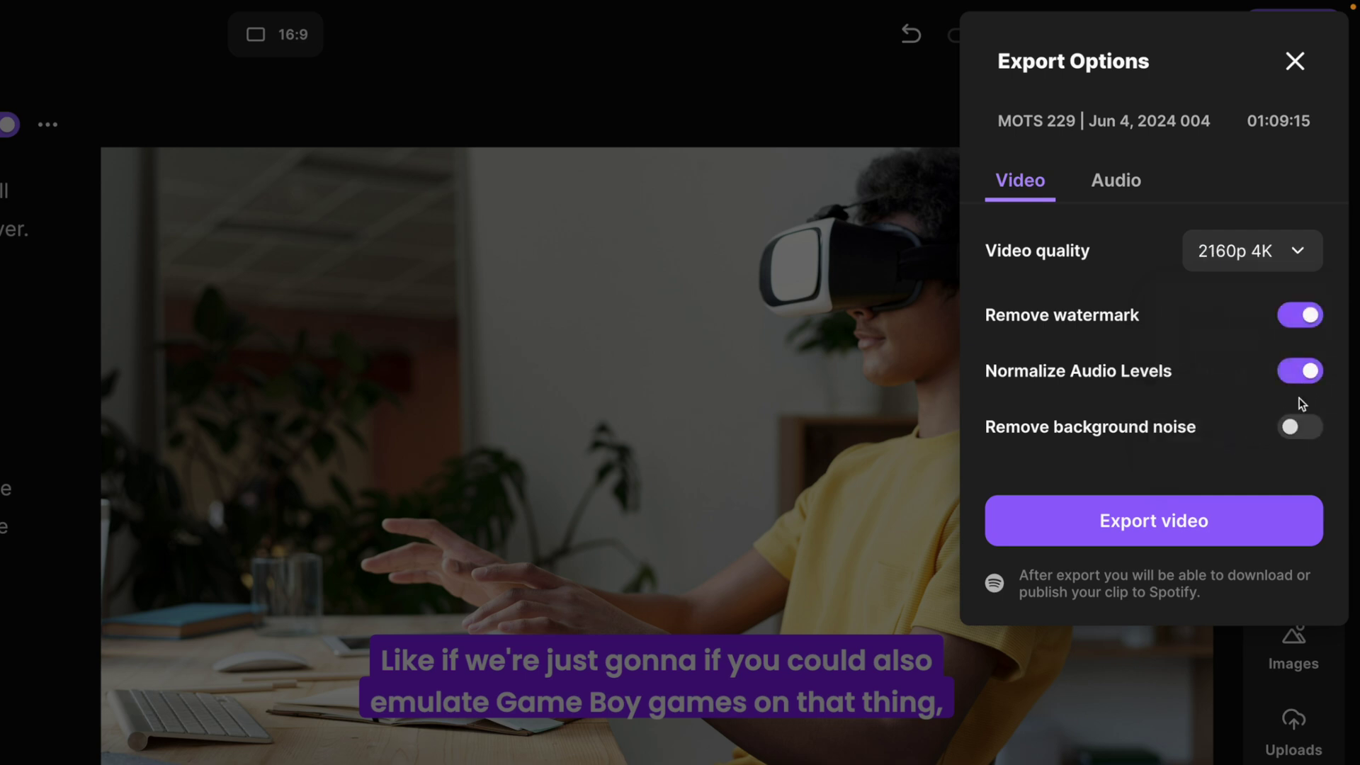
- Switch the audio export quality from WAV HD to MP3
click(1117, 180)
click(1228, 252)
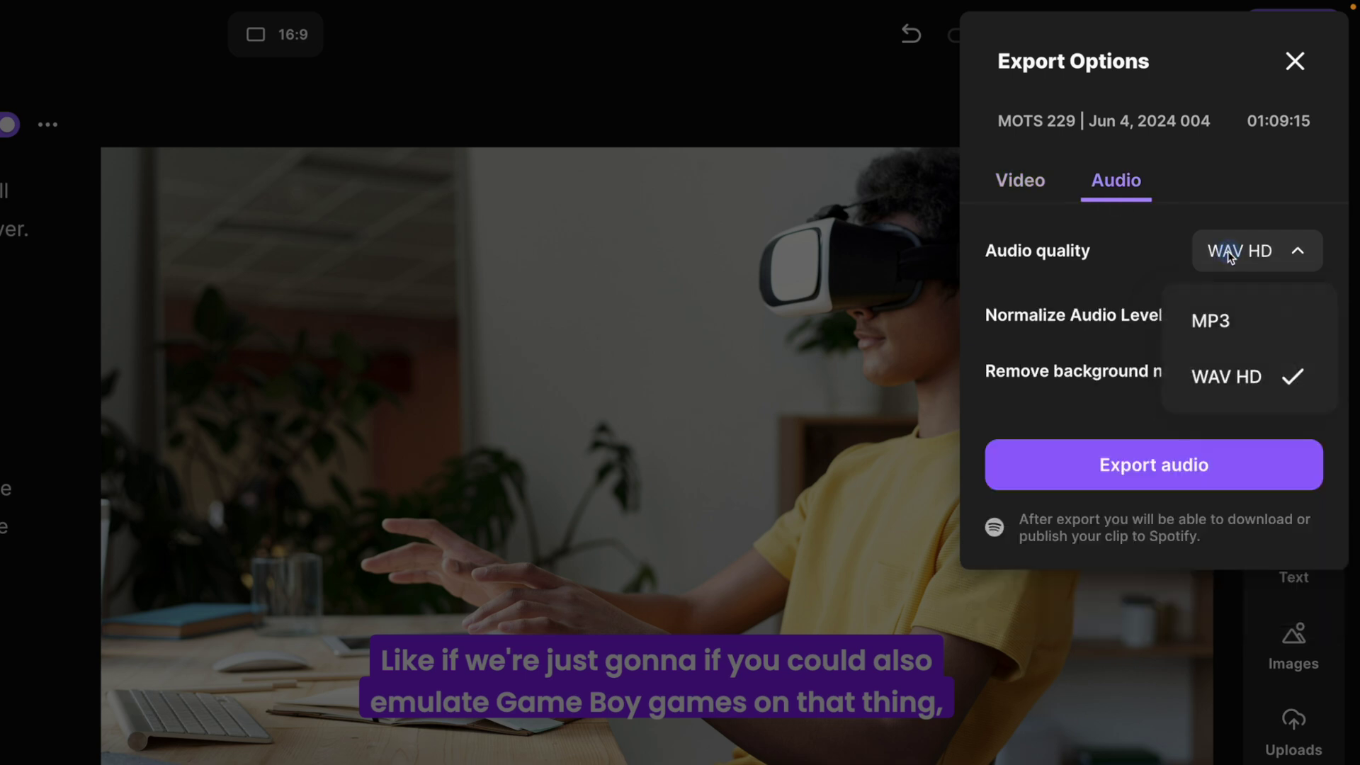
click(1210, 320)
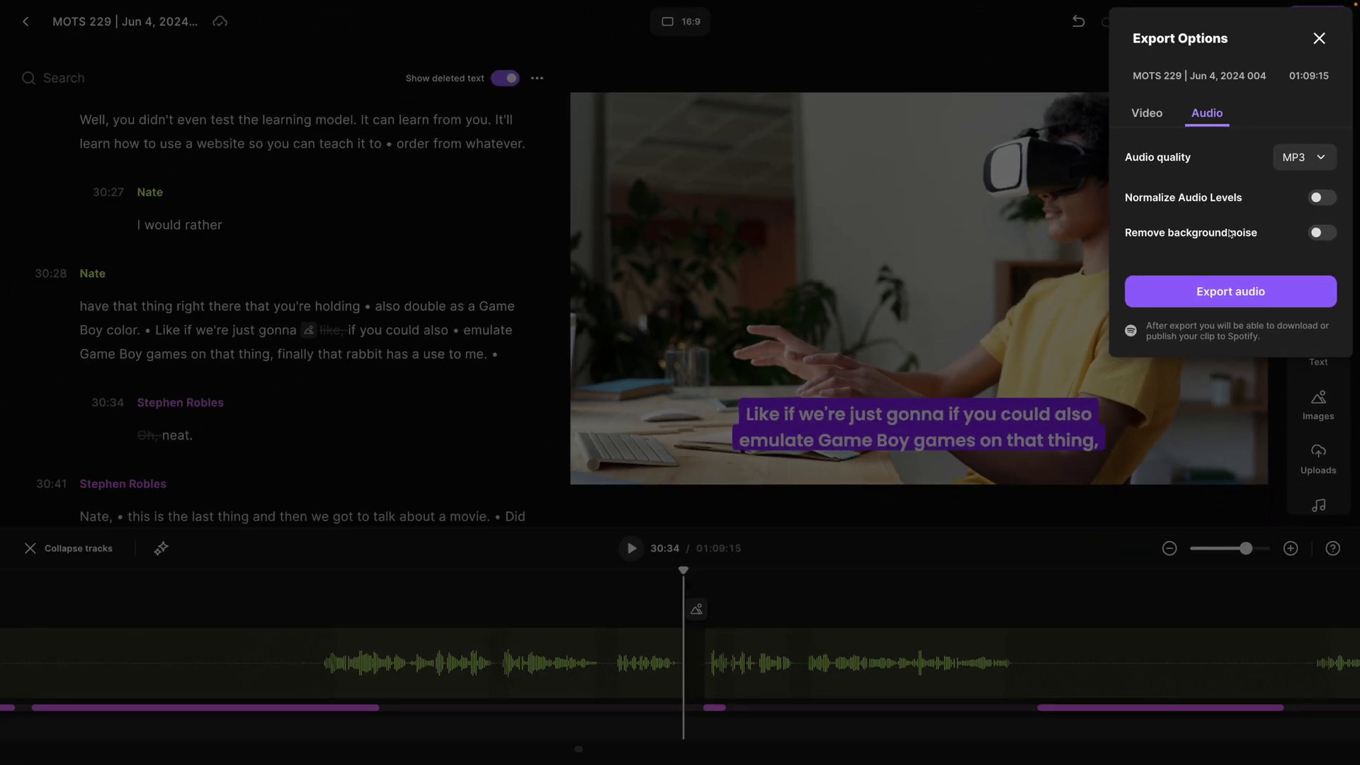